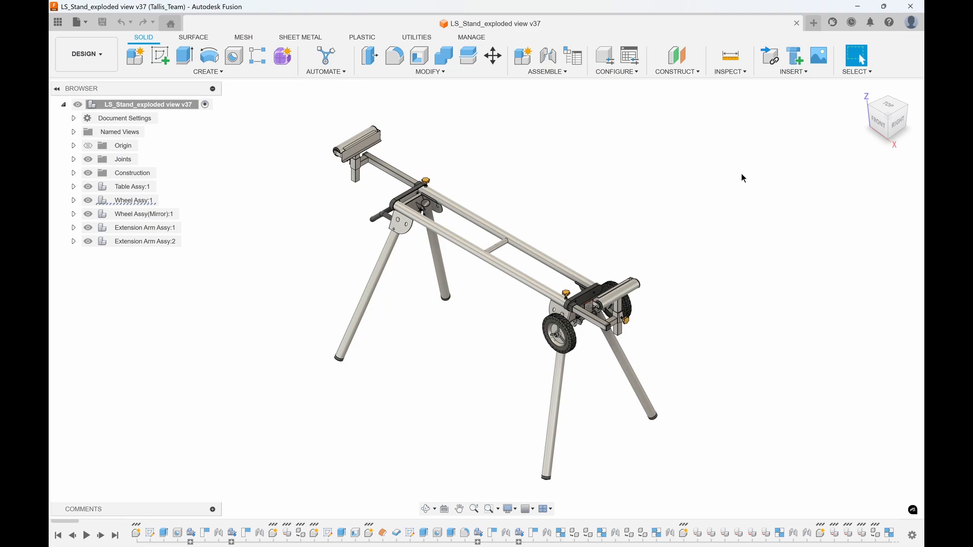
# Create a new drawing from the stand design using the ASME standard, inch units and a D-size landscape sheet.
pyautogui.click(87, 23)
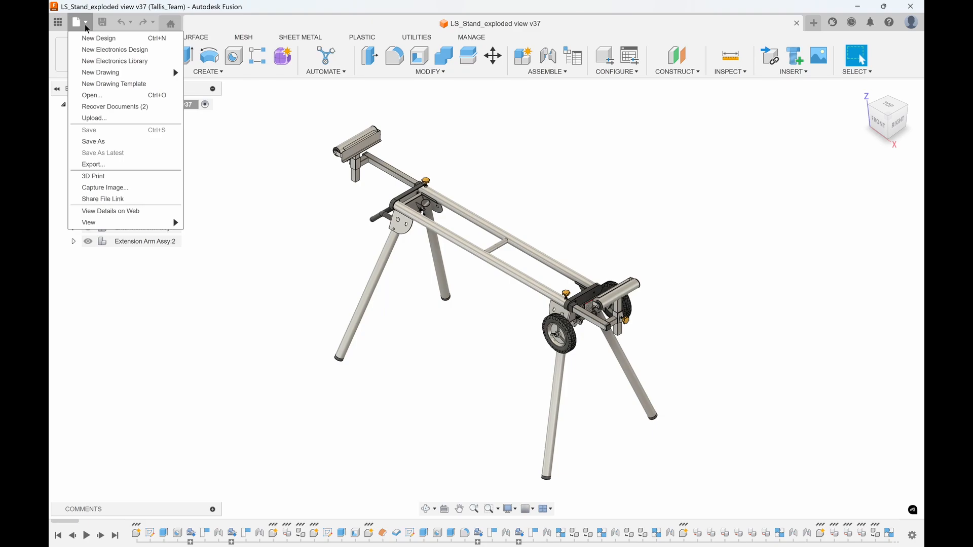
pyautogui.moveTo(101, 79)
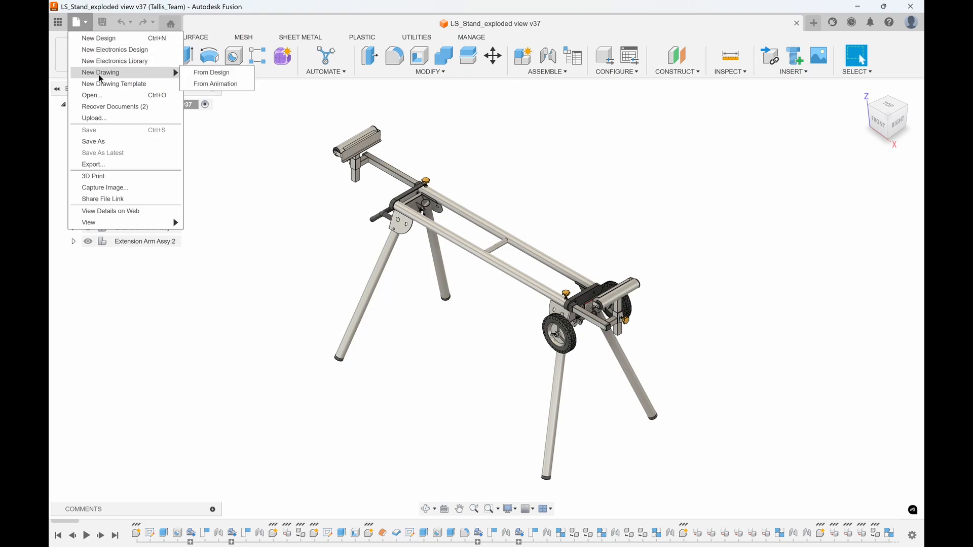
pyautogui.click(232, 72)
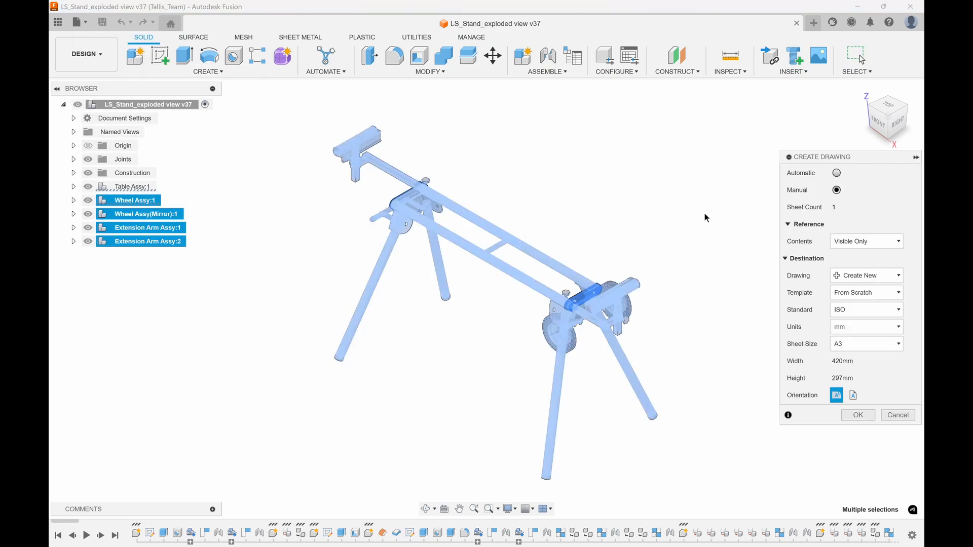
pyautogui.click(866, 309)
pyautogui.click(851, 325)
pyautogui.click(858, 329)
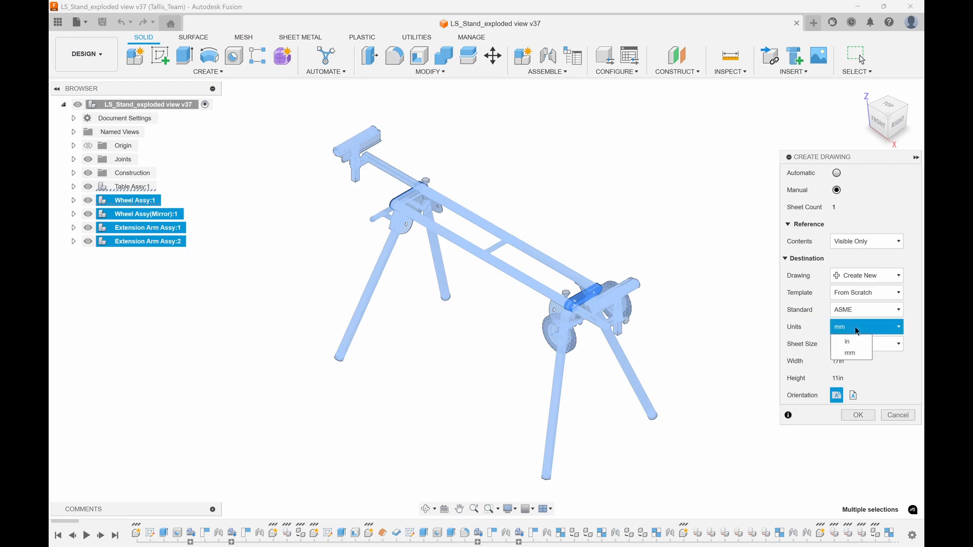
pyautogui.click(847, 341)
pyautogui.click(861, 345)
pyautogui.click(856, 395)
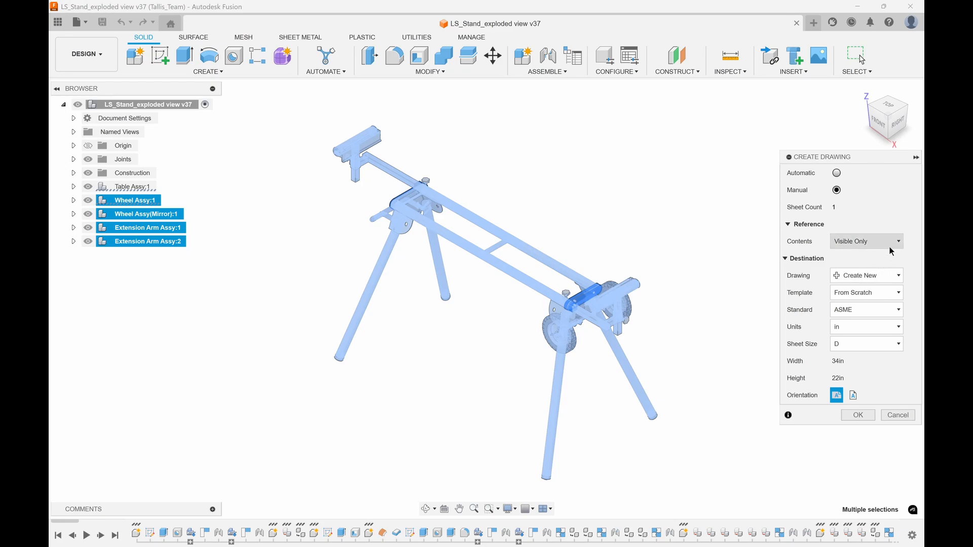
pyautogui.click(860, 416)
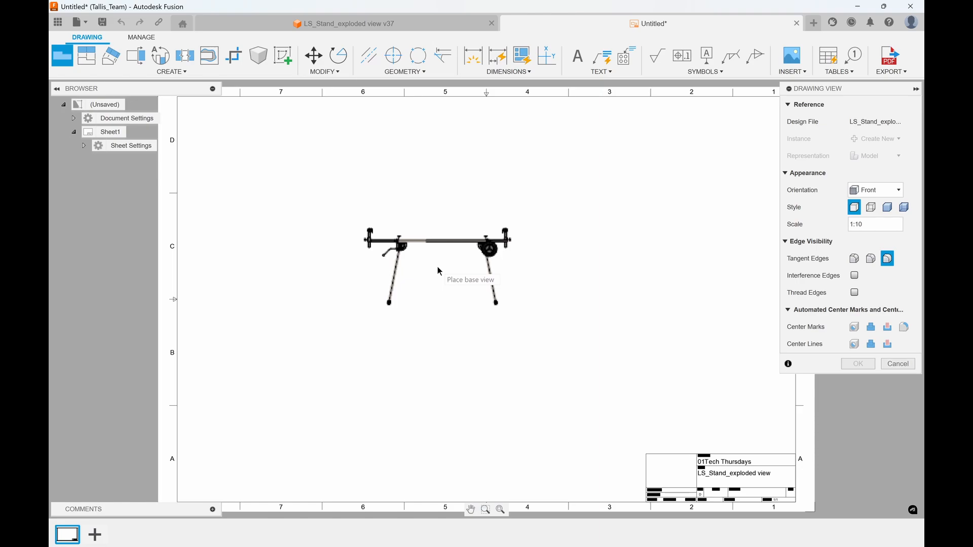
# Place an NE Isometric base view of the stand near the sheet's upper-left corner at 1:8 scale with full-length tangent edges.
pyautogui.click(900, 191)
pyautogui.click(874, 364)
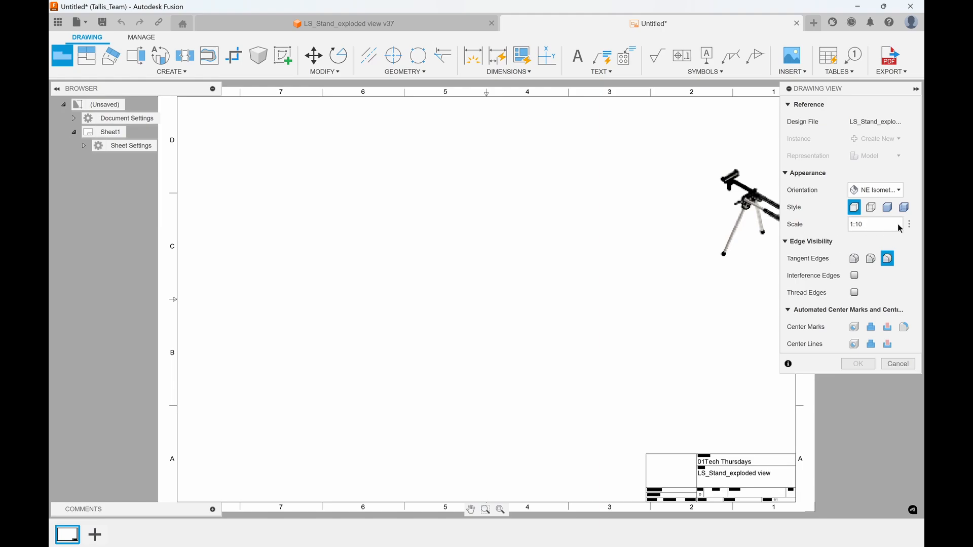
pyautogui.click(910, 226)
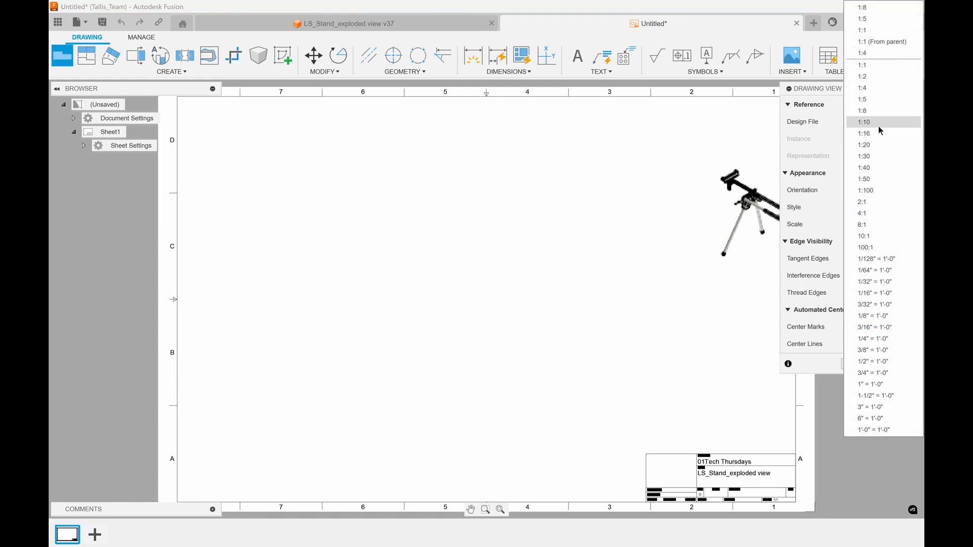
pyautogui.click(874, 111)
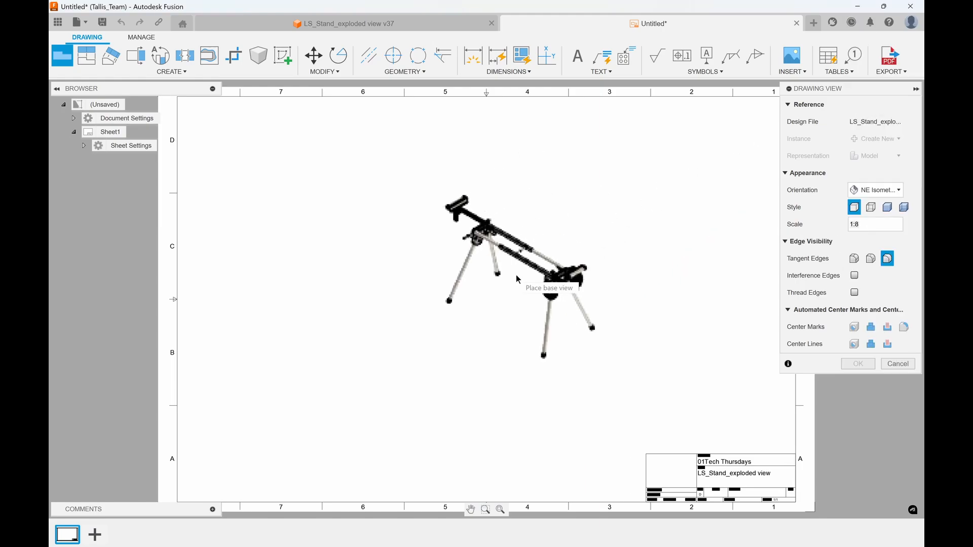
pyautogui.click(853, 263)
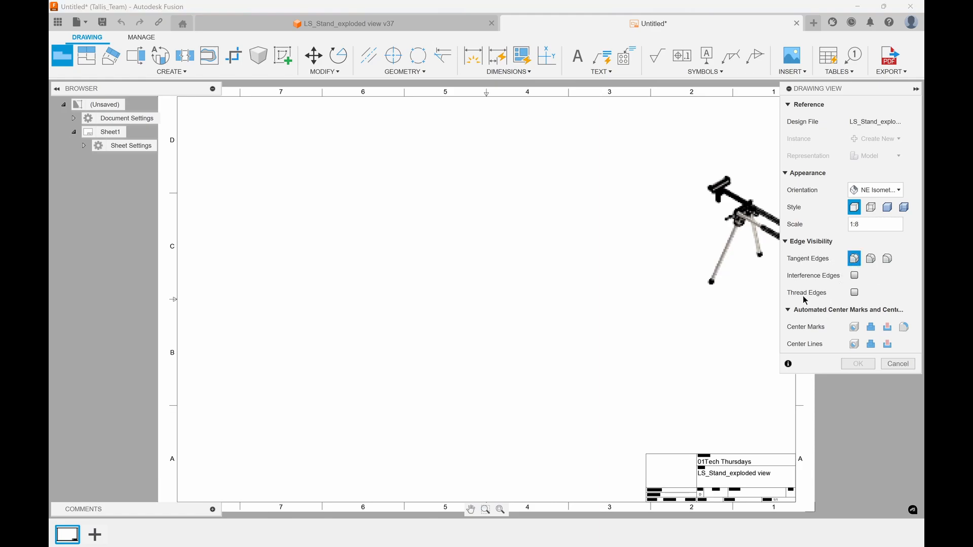
pyautogui.click(303, 232)
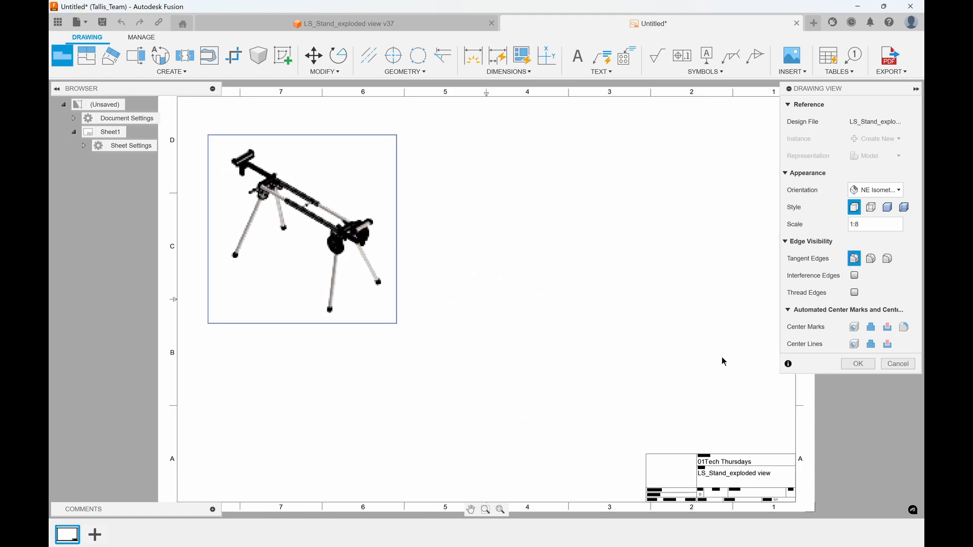
pyautogui.click(851, 367)
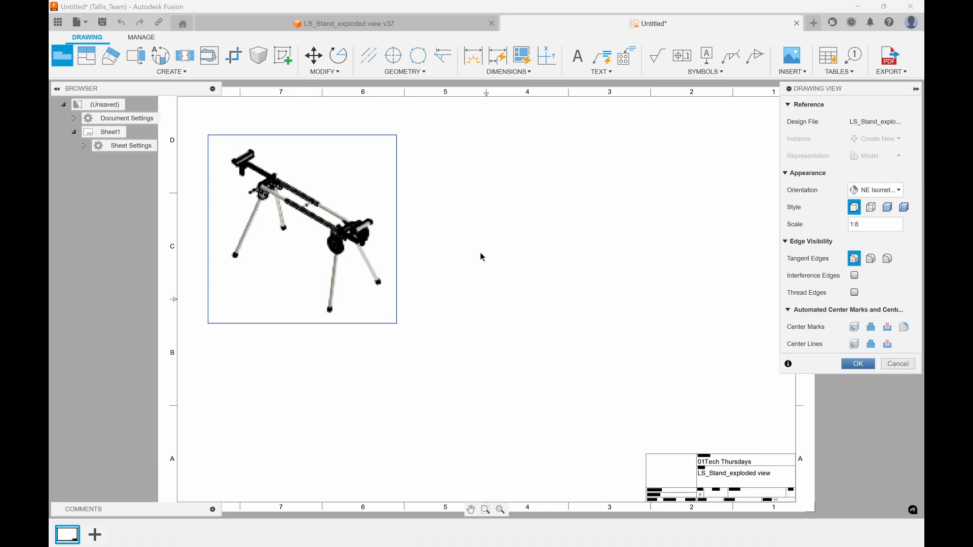
# Examine the isometric base view up close, including the roller support, extension arm and frame edges.
pyautogui.scroll(3, 237, 147)
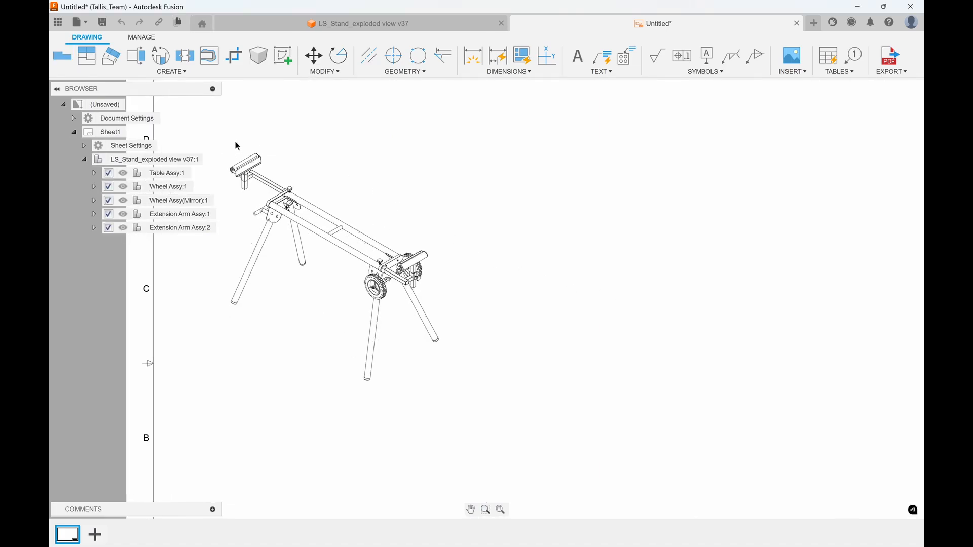
pyautogui.scroll(3, 237, 147)
pyautogui.moveTo(255, 245); pyautogui.dragTo(325, 237, button='middle')
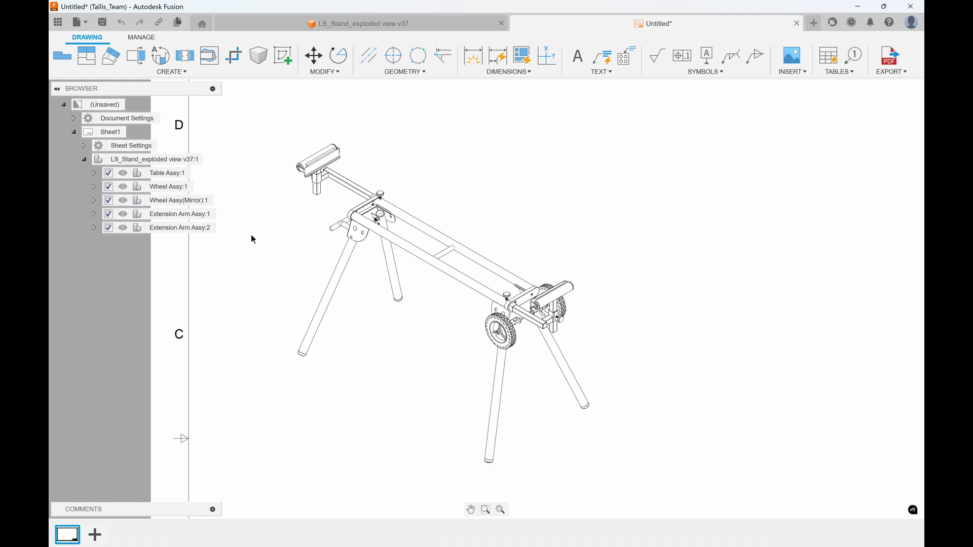
pyautogui.scroll(6, 272, 179)
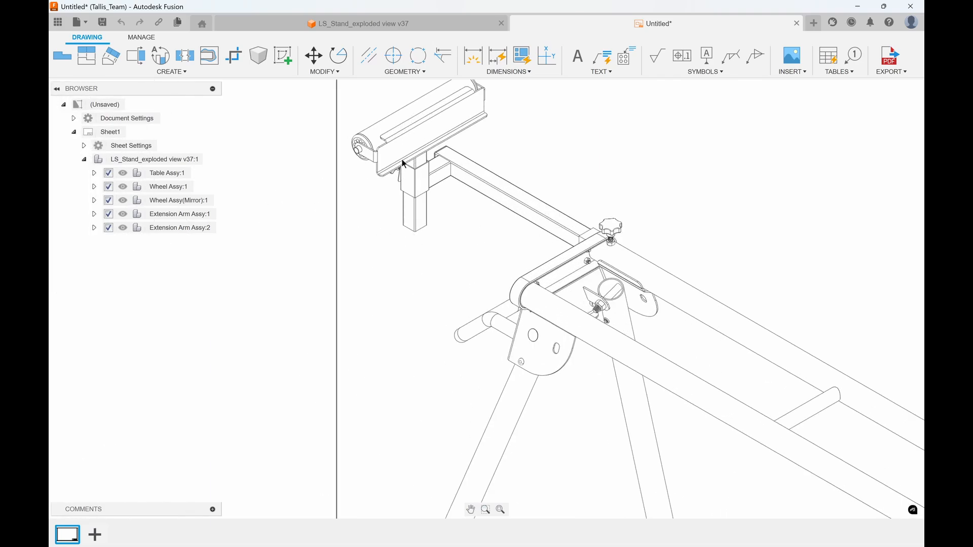
pyautogui.scroll(-8, 434, 260)
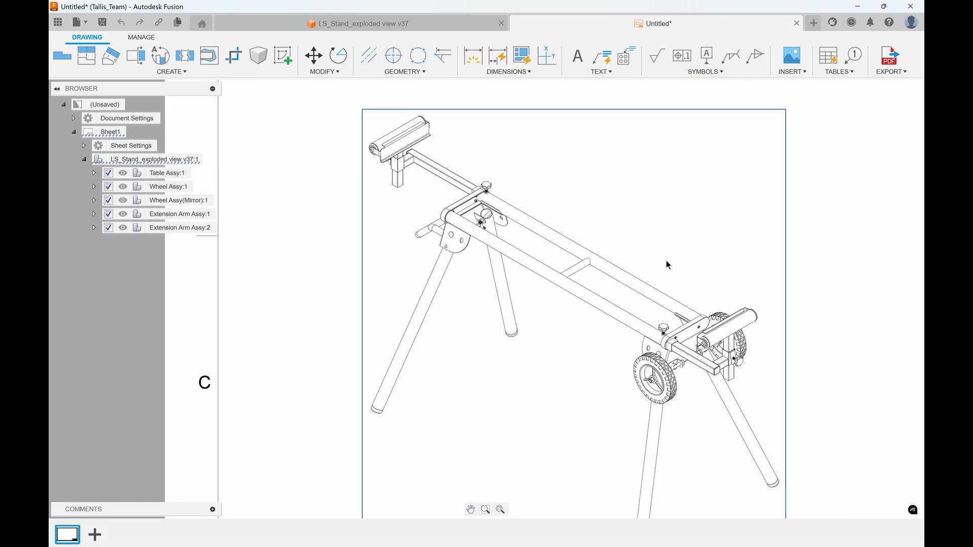
pyautogui.scroll(-2, 712, 271)
pyautogui.moveTo(540, 210); pyautogui.dragTo(521, 201, button='middle')
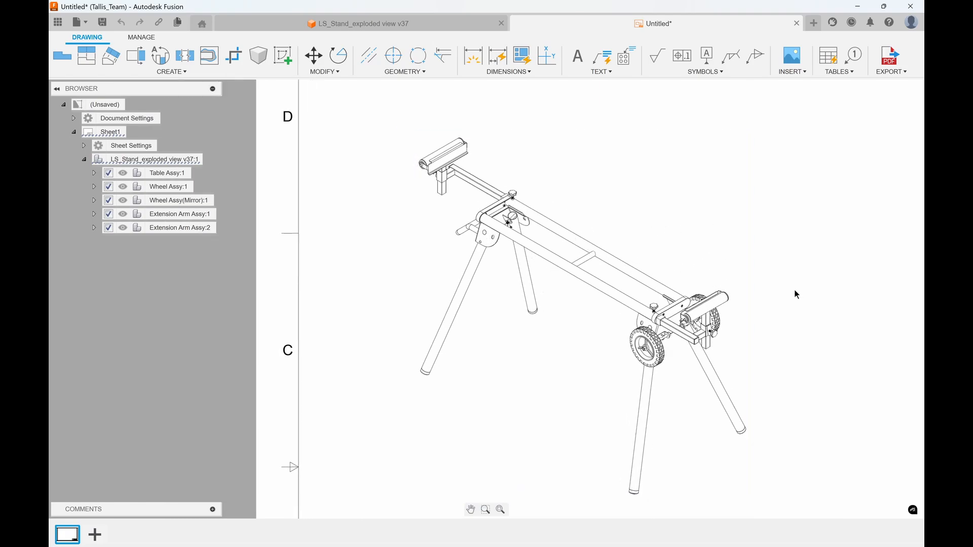
pyautogui.scroll(-1, 773, 234)
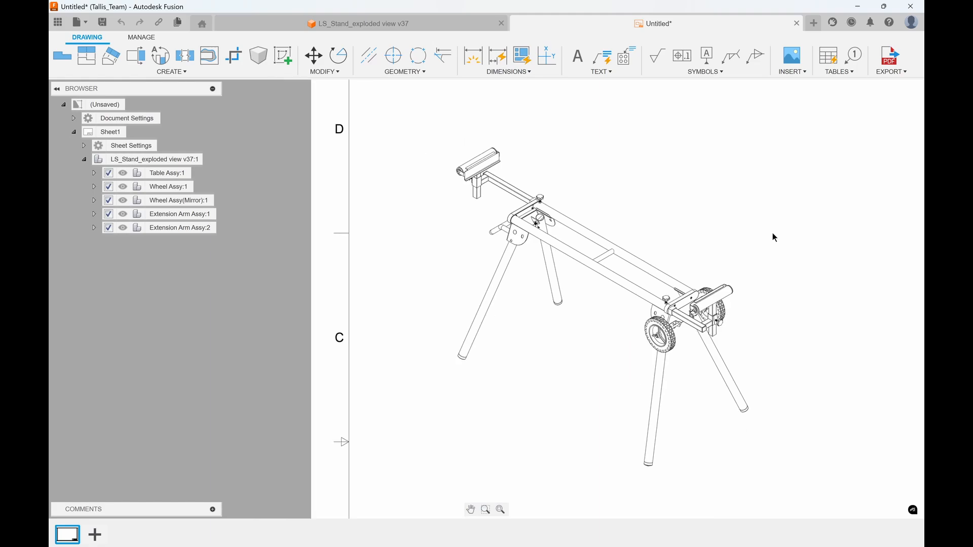
pyautogui.moveTo(772, 234)
pyautogui.mouseDown(button='middle')
pyautogui.moveTo(715, 205)
pyautogui.moveTo(705, 215)
pyautogui.mouseUp(button='middle')
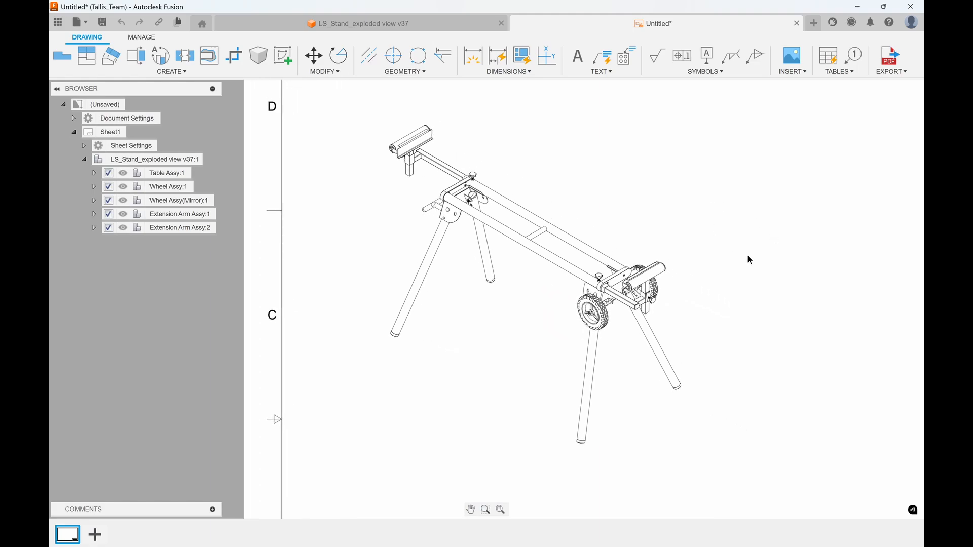
pyautogui.moveTo(760, 251)
pyautogui.mouseDown(button='middle')
pyautogui.moveTo(700, 242)
pyautogui.moveTo(675, 253)
pyautogui.mouseUp(button='middle')
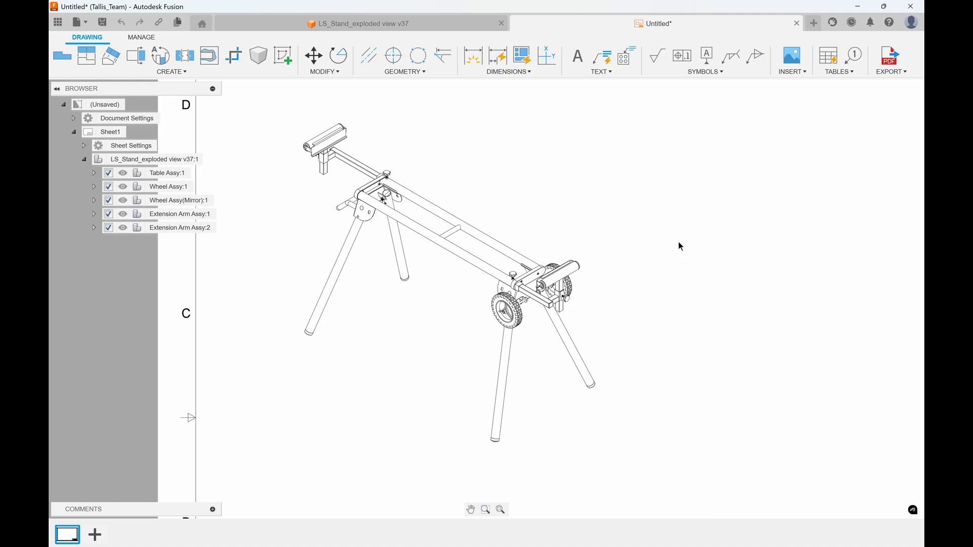
# Start a perspective view of the stand with NE Isometric orientation and a 1:8 scale.
pyautogui.click(175, 72)
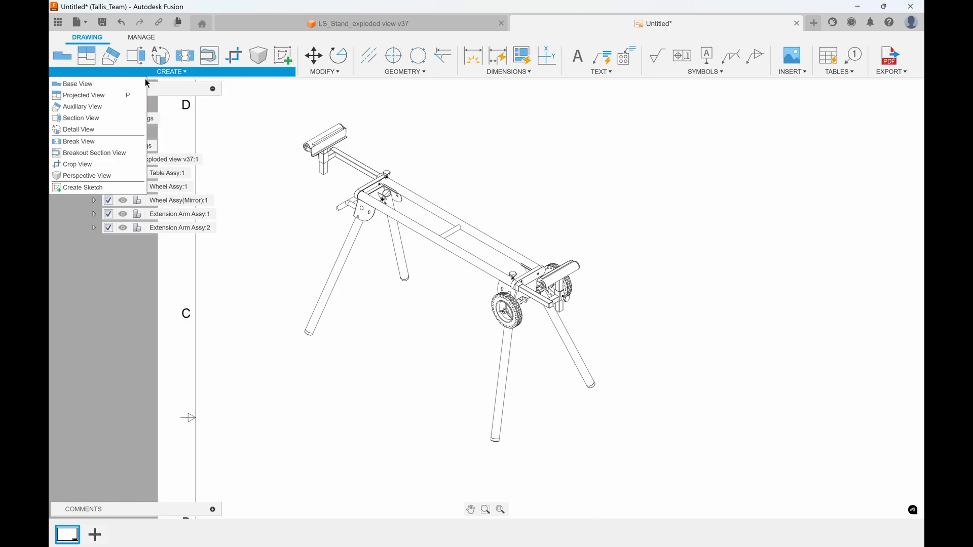
pyautogui.click(106, 177)
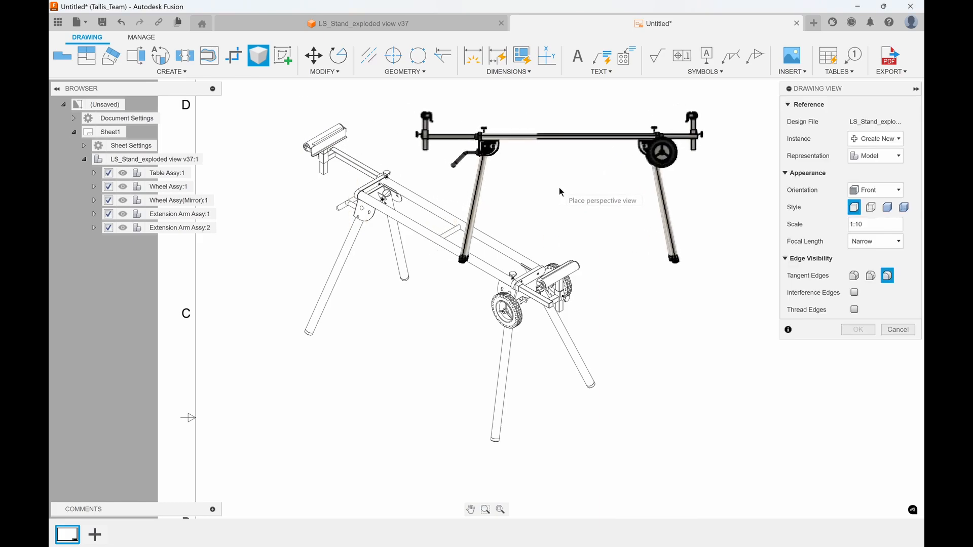
pyautogui.scroll(-2, 558, 201)
pyautogui.moveTo(558, 202); pyautogui.dragTo(476, 209, button='middle')
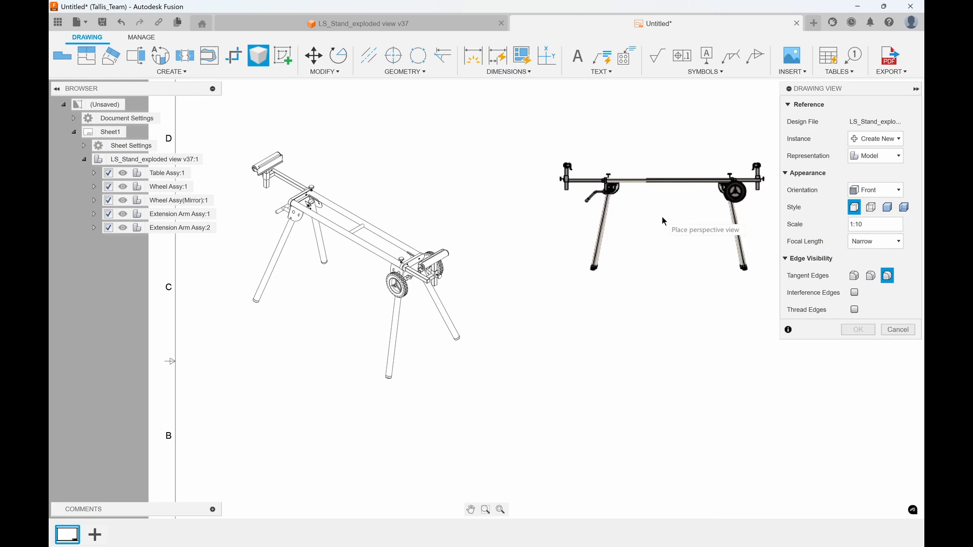
pyautogui.click(884, 193)
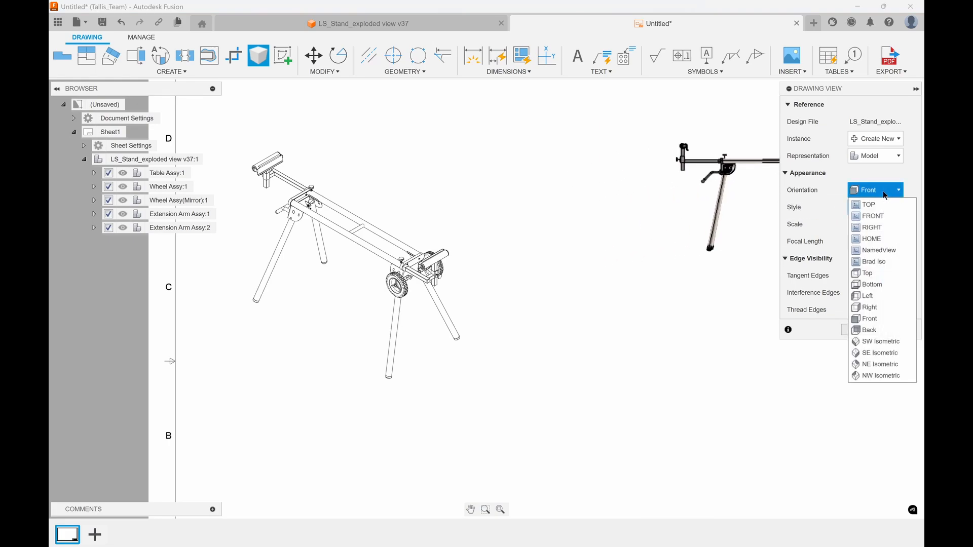
pyautogui.click(872, 365)
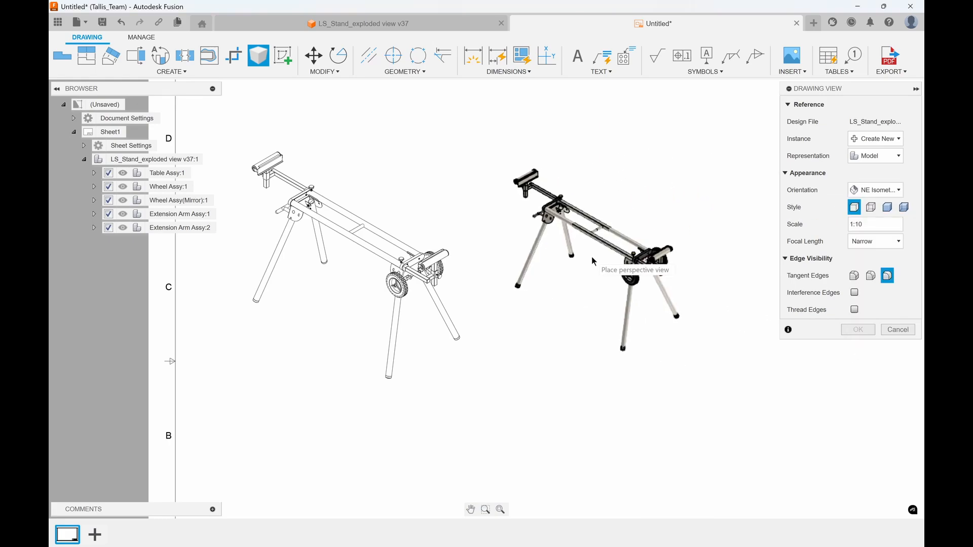
pyautogui.click(909, 225)
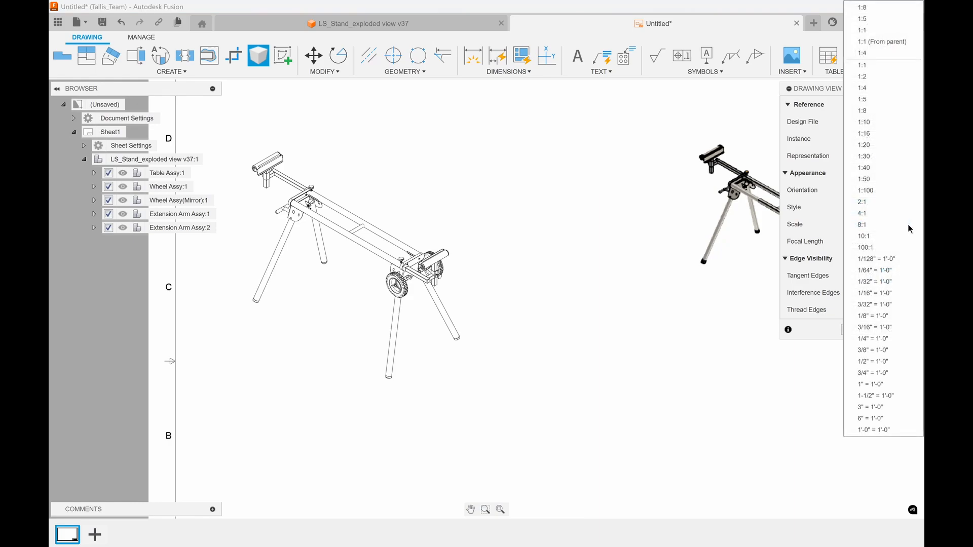
pyautogui.click(871, 111)
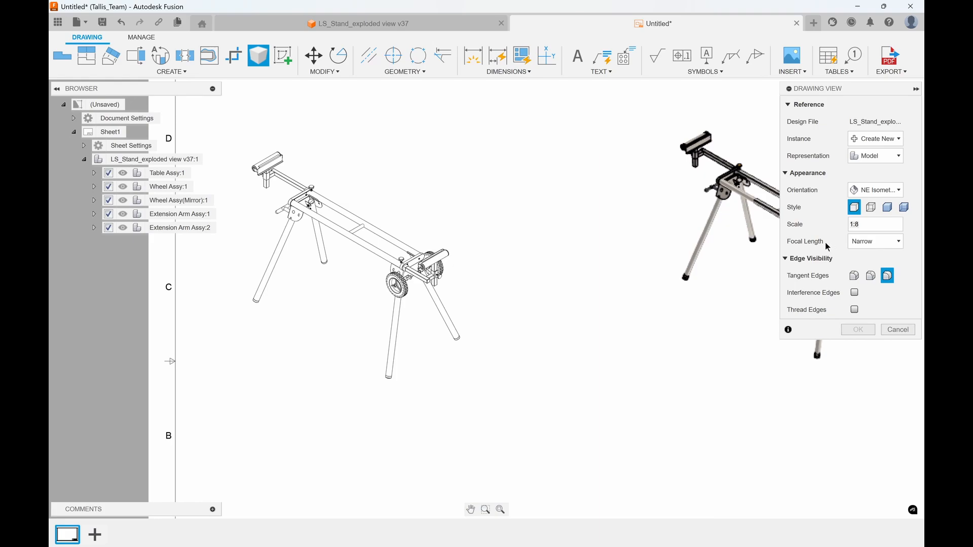
# Try the Wide focal length for the perspective view, and restore Narrow.
pyautogui.click(862, 242)
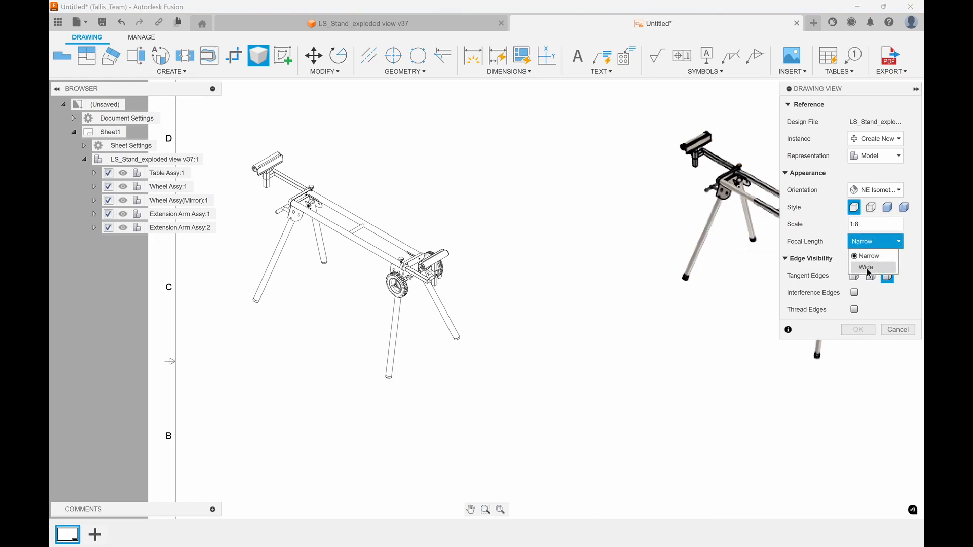
pyautogui.click(867, 269)
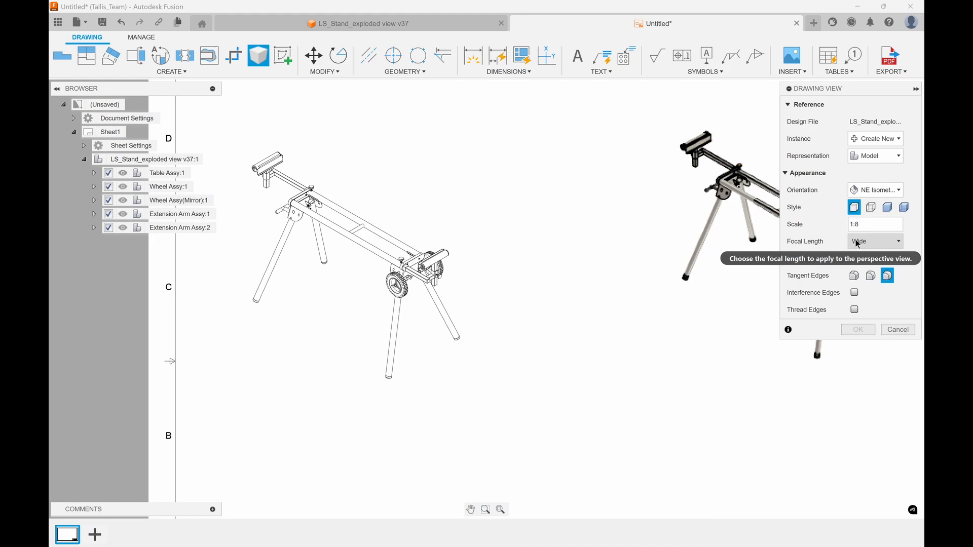
pyautogui.click(864, 242)
pyautogui.click(864, 253)
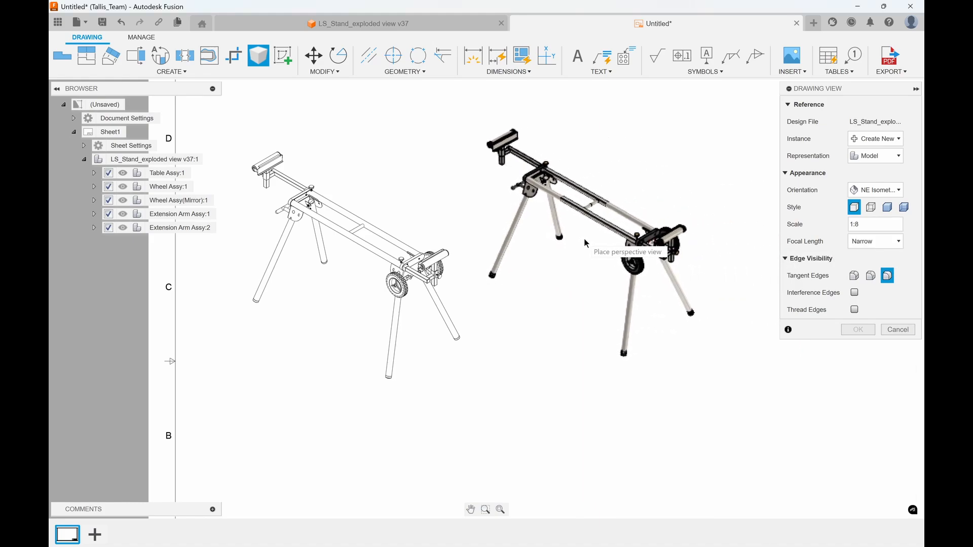
# Place the perspective view beside the isometric base view and show its tangent edges at full length.
pyautogui.click(582, 244)
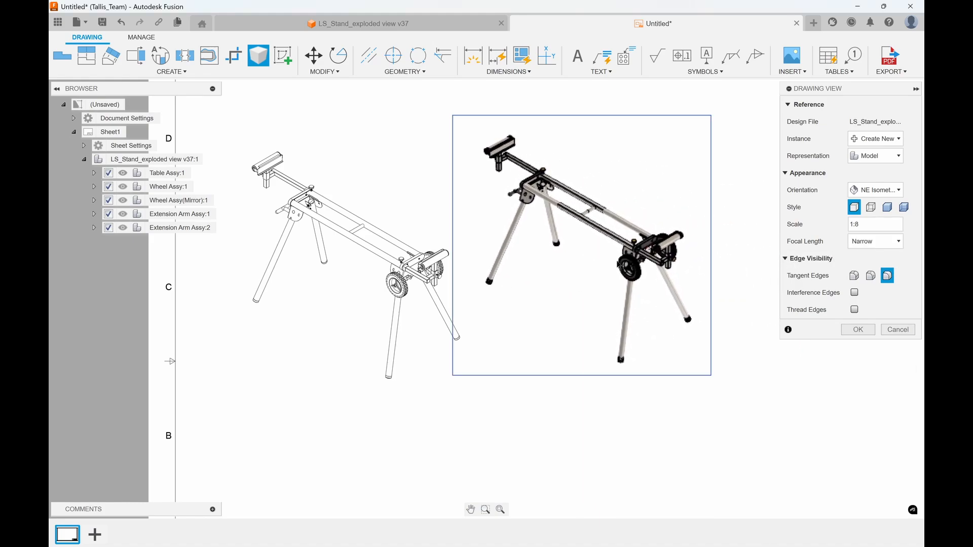
pyautogui.click(855, 276)
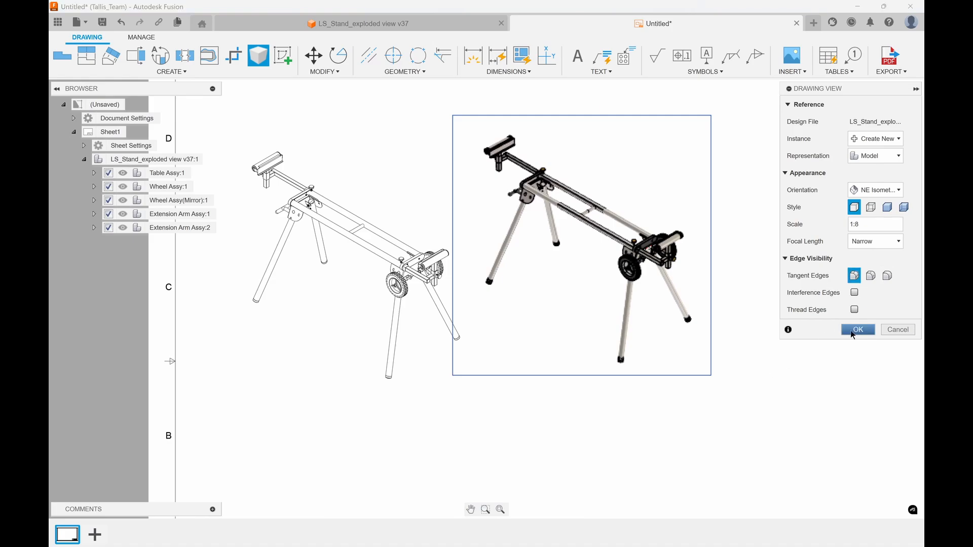
pyautogui.press('Return')
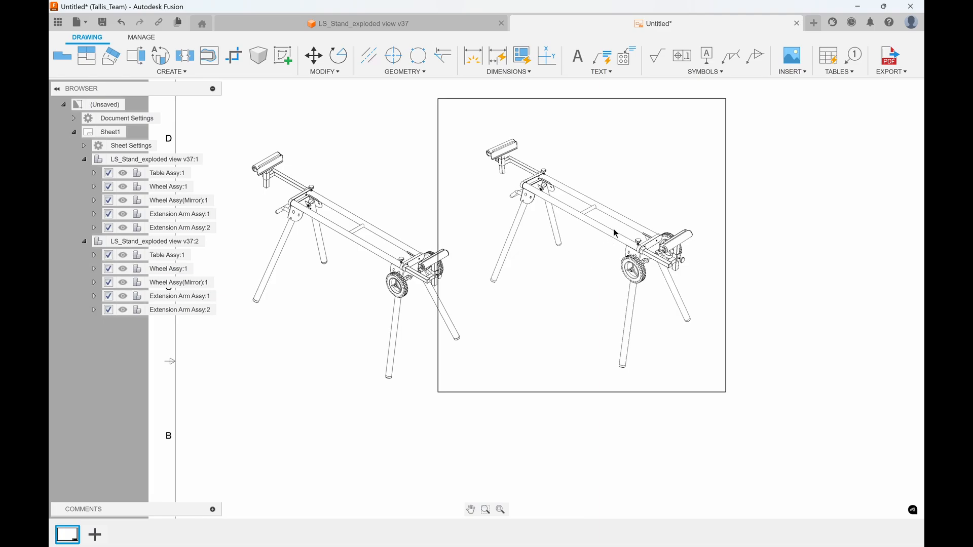
# Examine the perspective view up close, including roller supports, frame rails and wheels, and compare it with the isometric base view.
pyautogui.scroll(10, 716, 177)
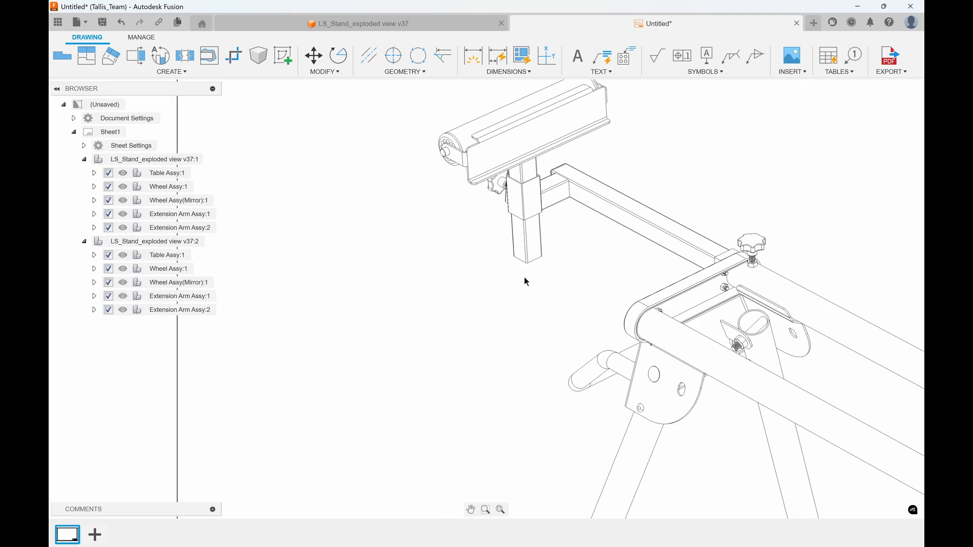
pyautogui.scroll(-10, 521, 219)
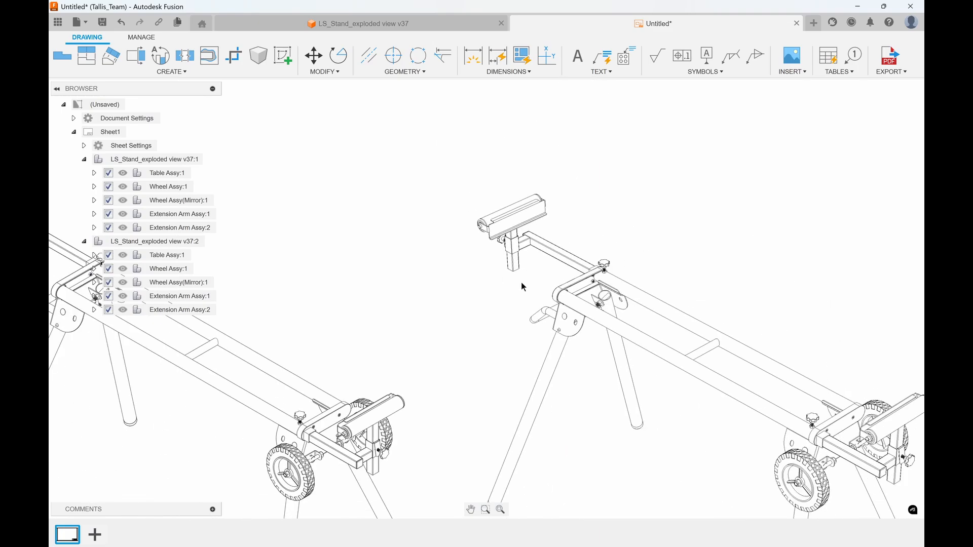
pyautogui.scroll(8, 852, 439)
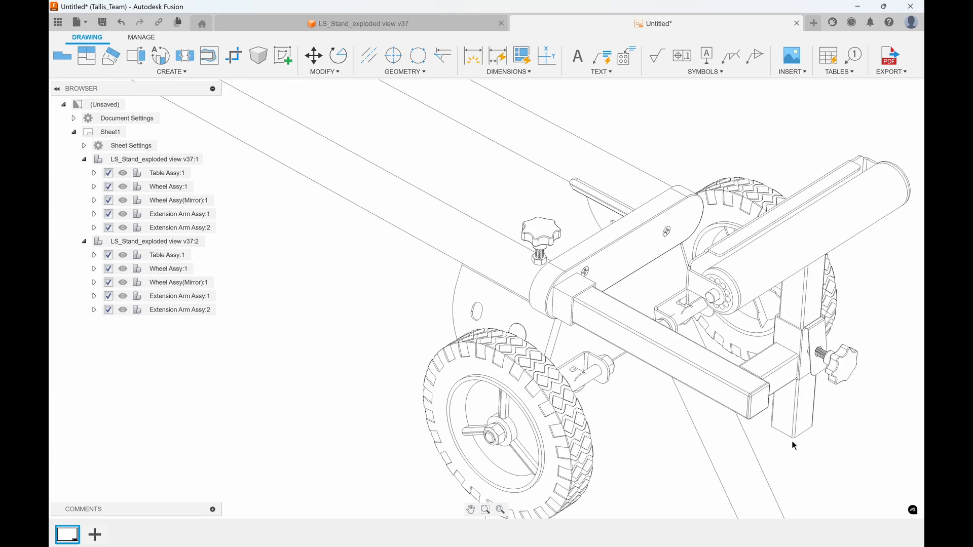
pyautogui.scroll(-5, 764, 360)
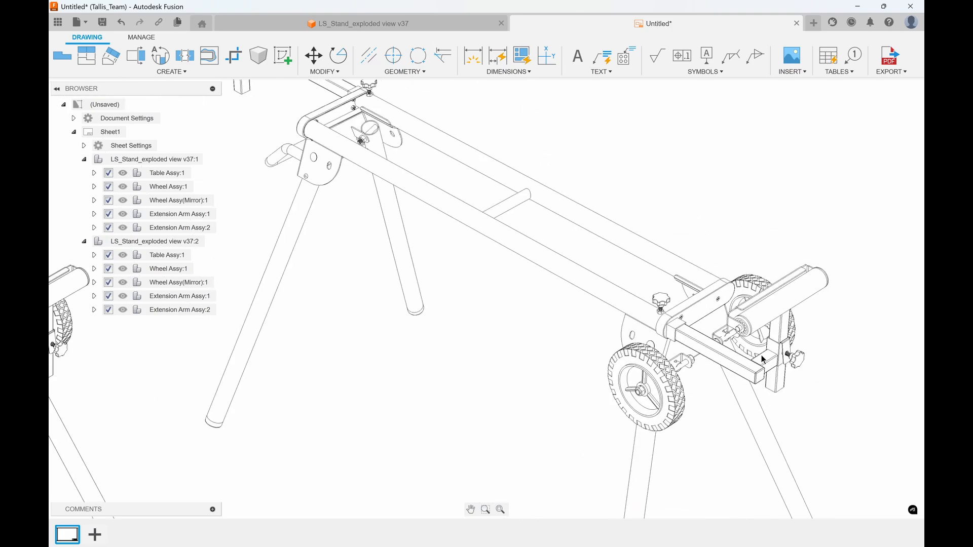
pyautogui.scroll(-2, 763, 360)
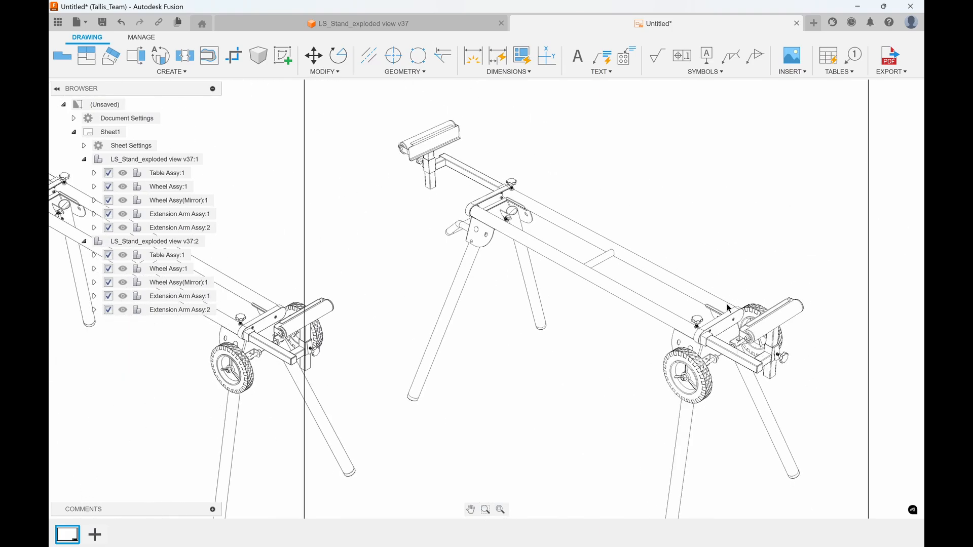
pyautogui.scroll(3, 722, 300)
pyautogui.scroll(2, 722, 299)
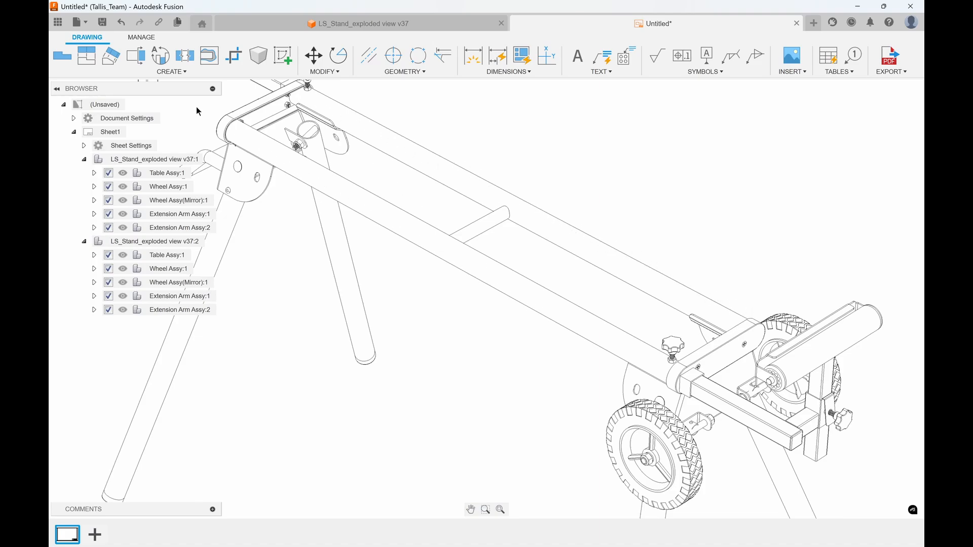
pyautogui.scroll(-6, 419, 259)
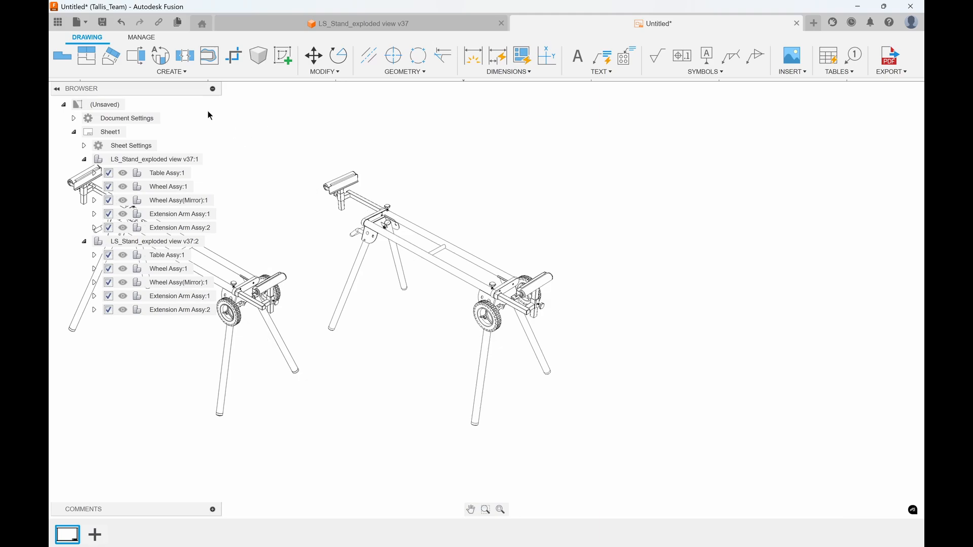
pyautogui.scroll(2, 395, 329)
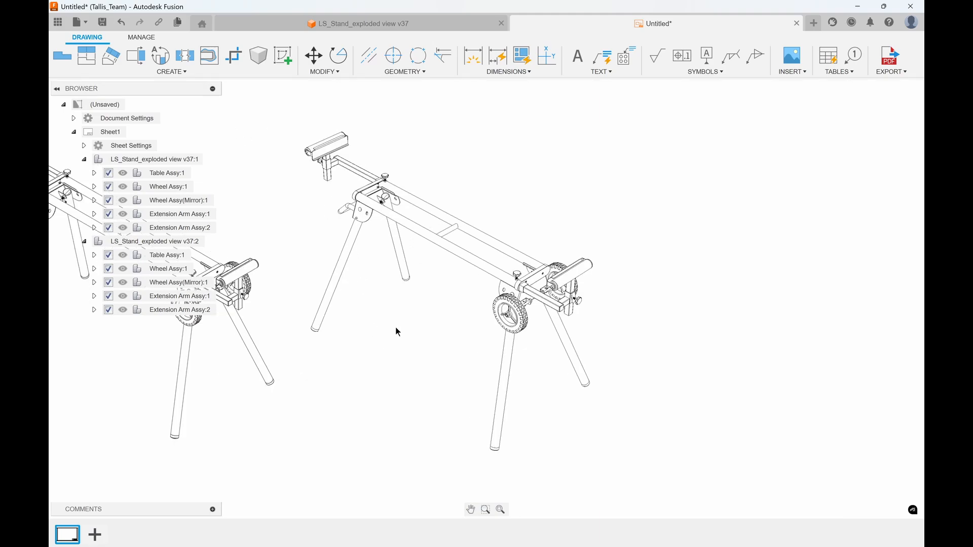
pyautogui.scroll(-3, 397, 330)
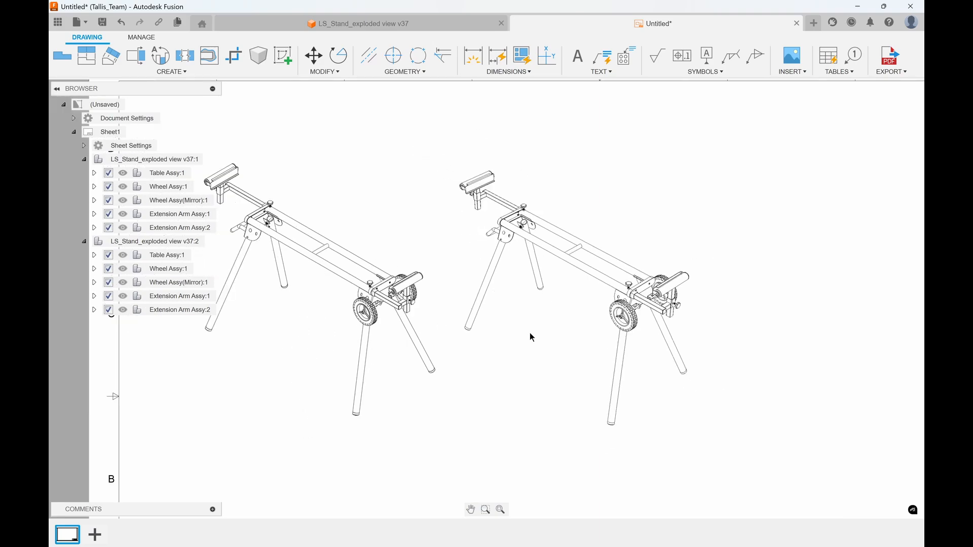
pyautogui.moveTo(289, 423)
pyautogui.mouseDown(button='middle')
pyautogui.moveTo(332, 420)
pyautogui.moveTo(336, 432)
pyautogui.mouseUp(button='middle')
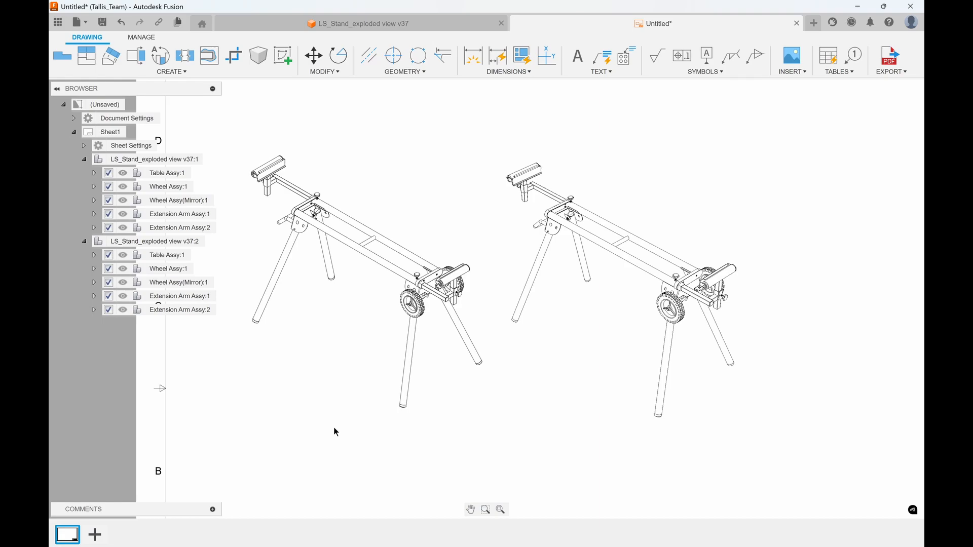
pyautogui.moveTo(819, 325); pyautogui.dragTo(768, 321, button='middle')
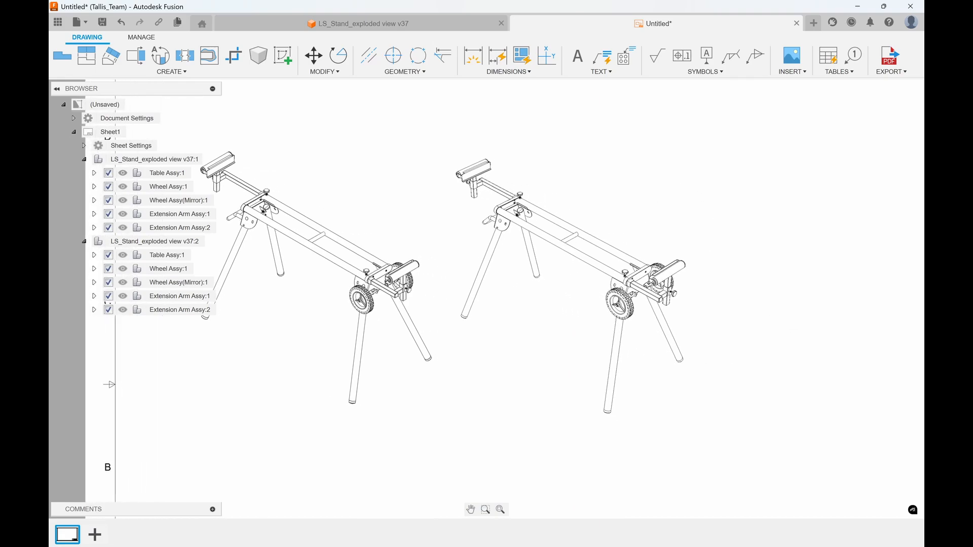
pyautogui.moveTo(674, 258); pyautogui.dragTo(644, 252, button='middle')
# Start a second perspective view of the stand with NE Isometric orientation and a 1:8 scale.
pyautogui.click(161, 71)
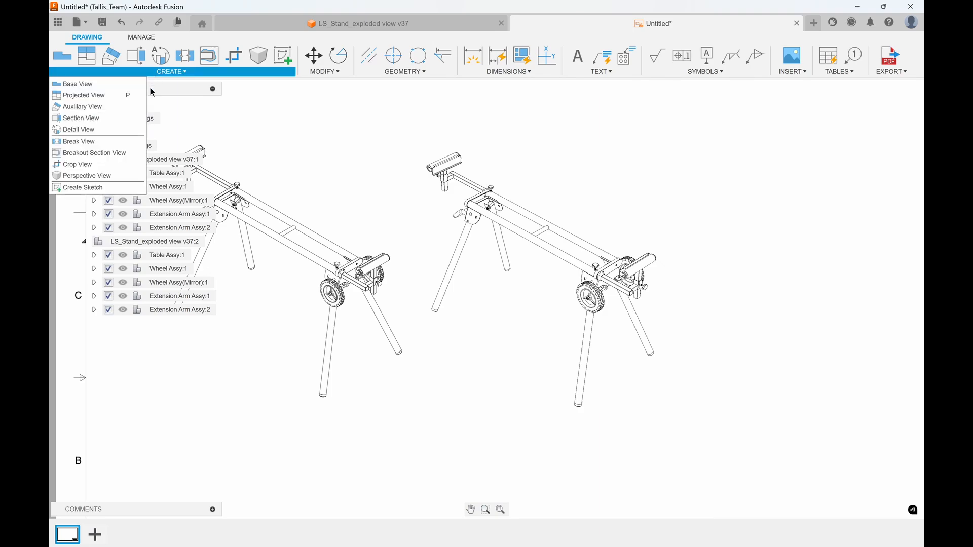
pyautogui.click(99, 175)
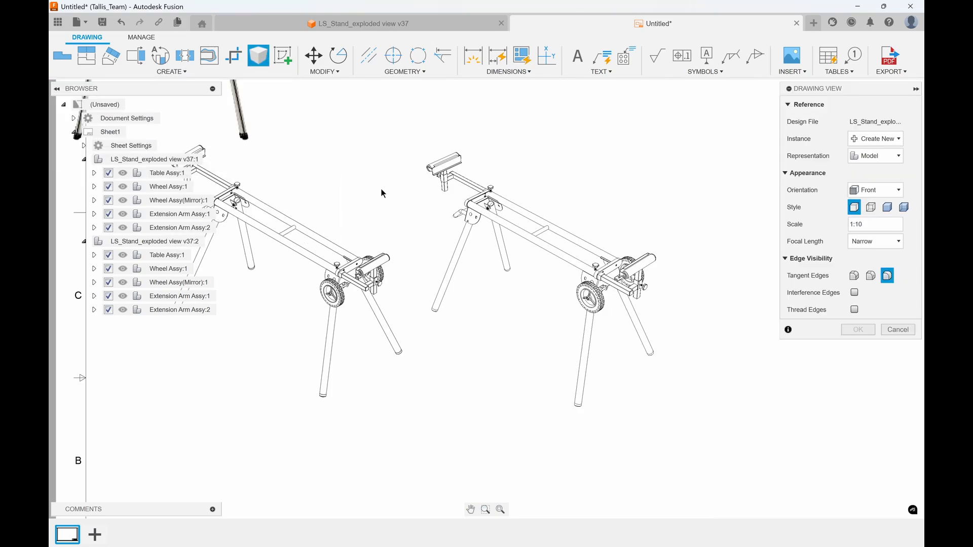
pyautogui.click(892, 191)
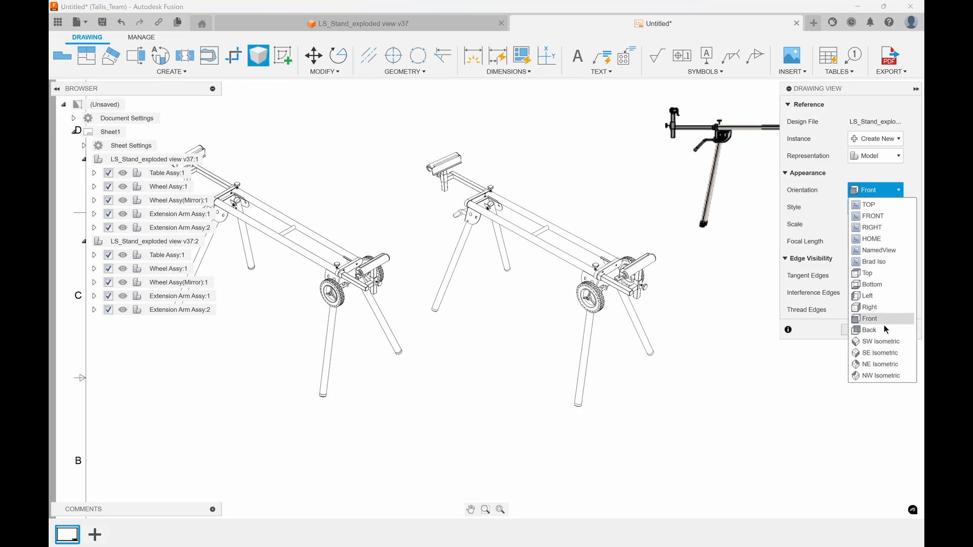
pyautogui.click(880, 365)
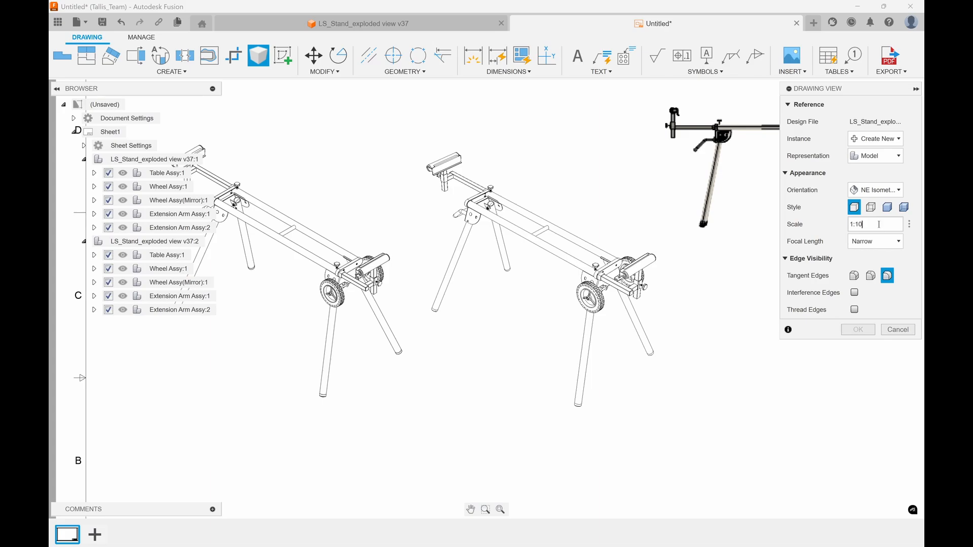
pyautogui.click(910, 224)
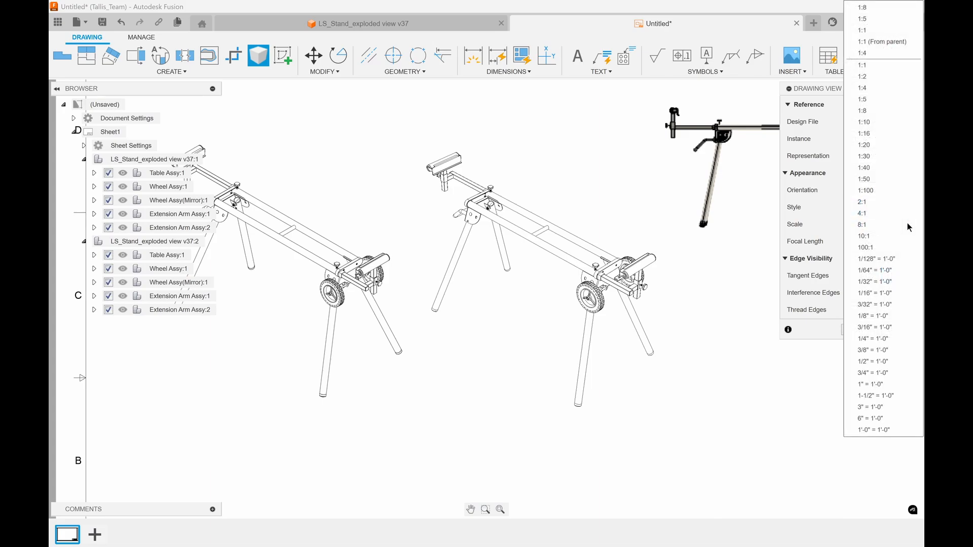
pyautogui.click(870, 111)
# Place the new perspective view beside the Narrow one, using the Wide focal length and full-length tangent edges.
pyautogui.click(876, 241)
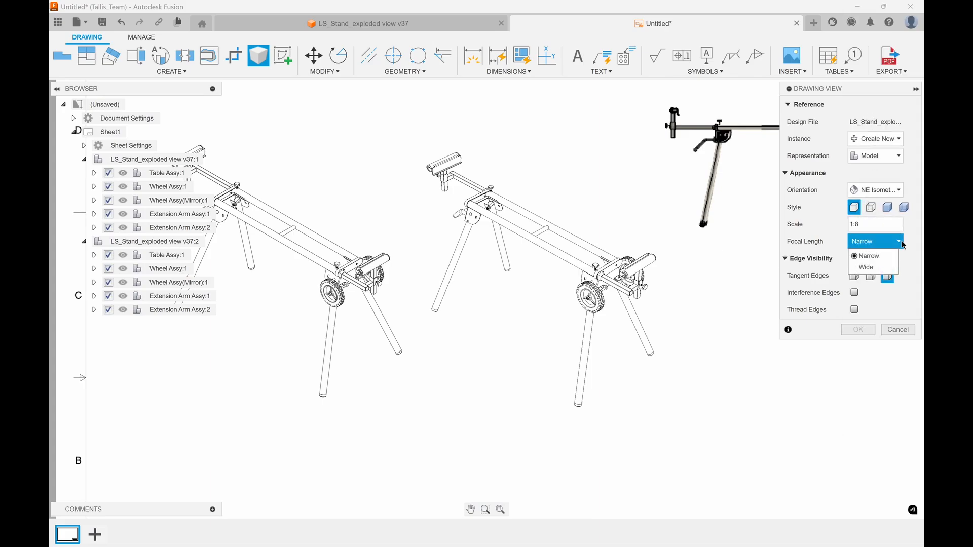
pyautogui.click(871, 267)
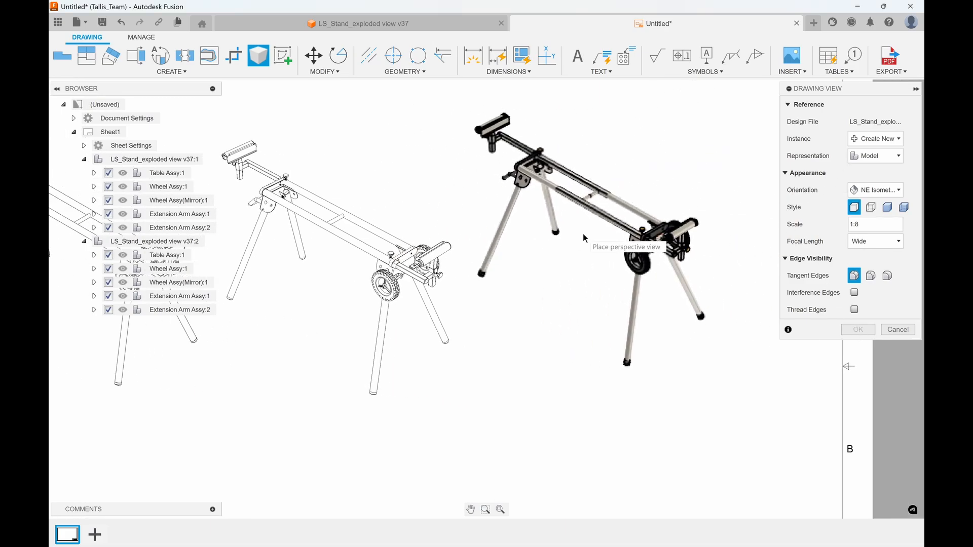
pyautogui.click(581, 240)
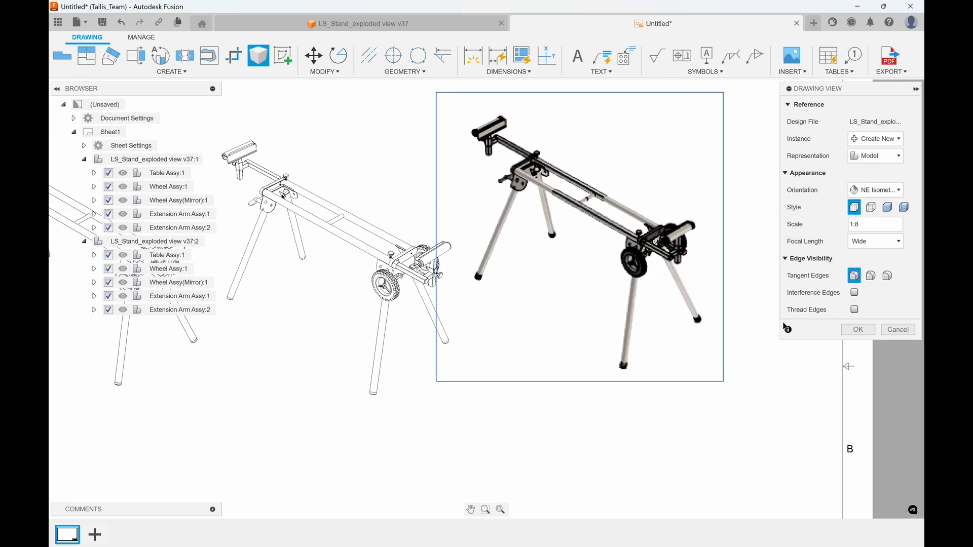
pyautogui.click(858, 330)
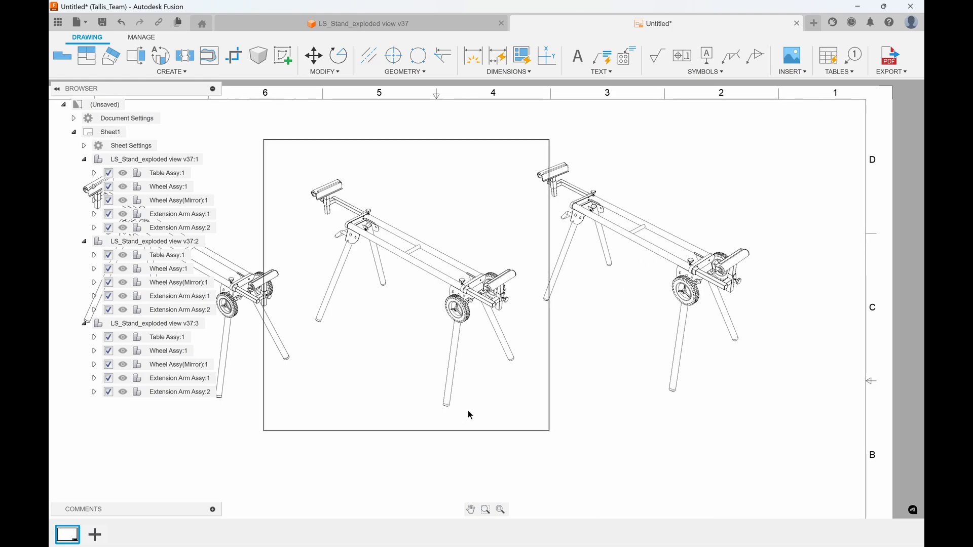
# Change the isometric base view's style to Shaded.
pyautogui.moveTo(563, 455); pyautogui.dragTo(666, 429, button='middle')
pyautogui.scroll(-1, 666, 428)
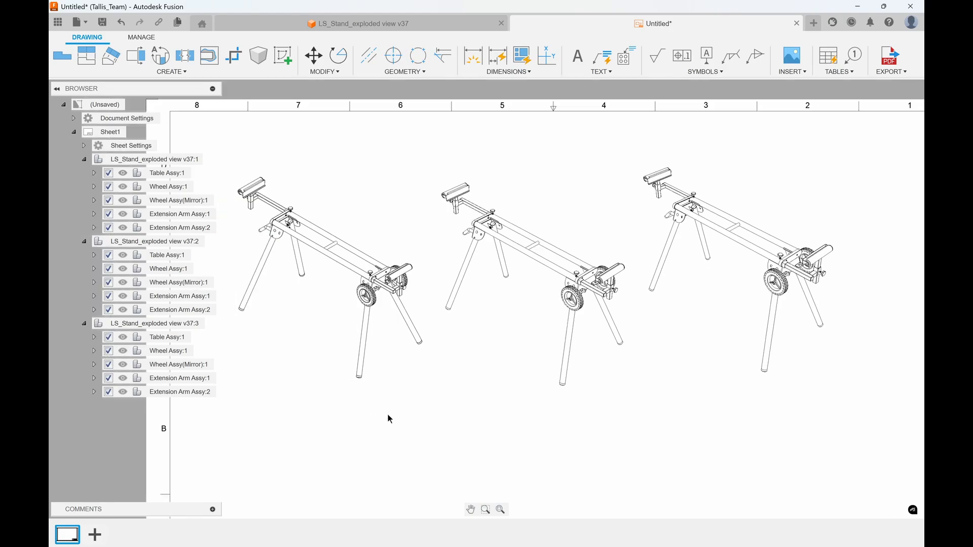
pyautogui.rightClick(336, 173)
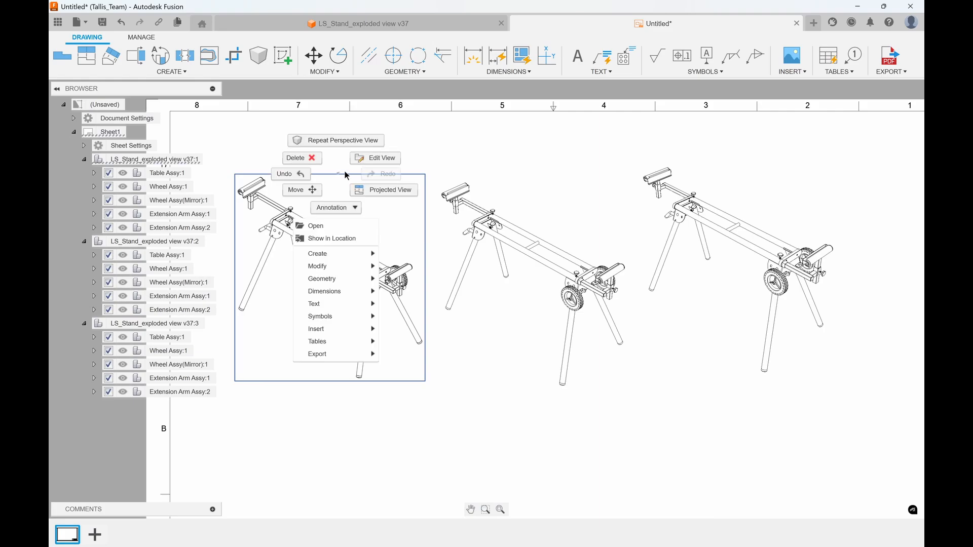
pyautogui.click(379, 158)
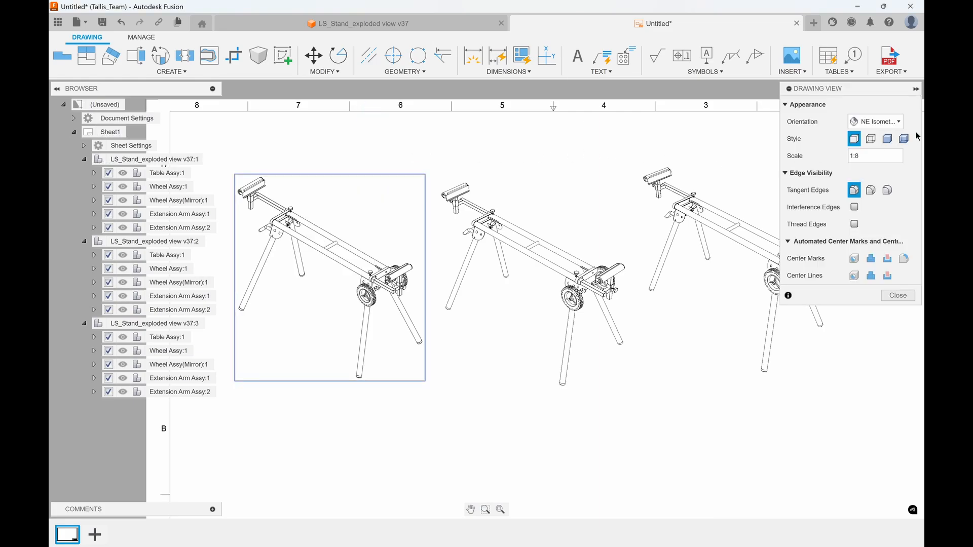
pyautogui.click(886, 139)
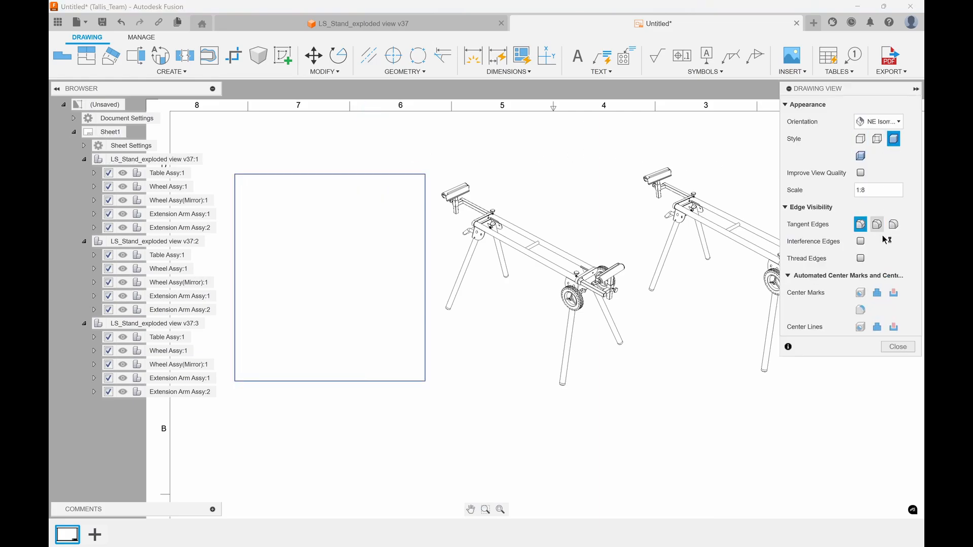
pyautogui.click(897, 347)
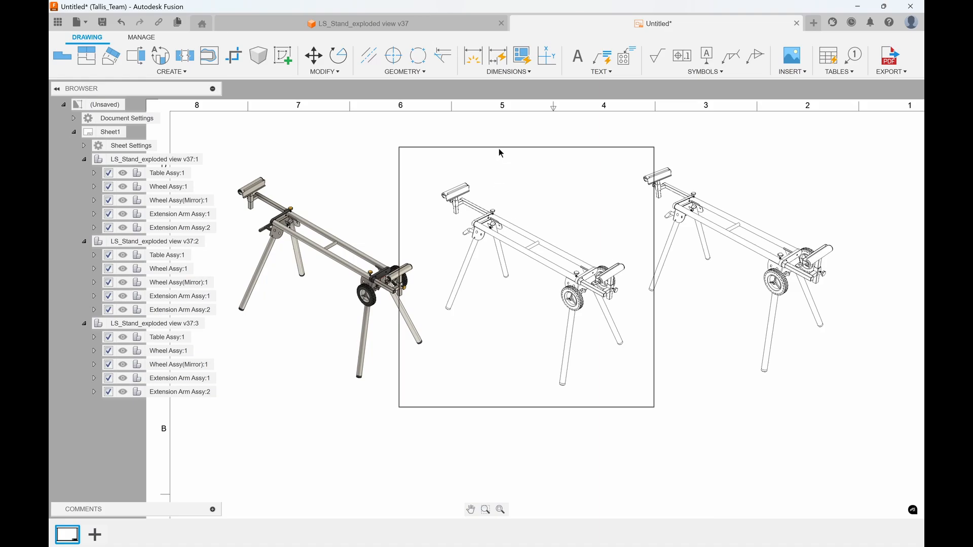
# Change the Narrow focal length perspective view's style to Shaded.
pyautogui.rightClick(500, 151)
pyautogui.click(536, 133)
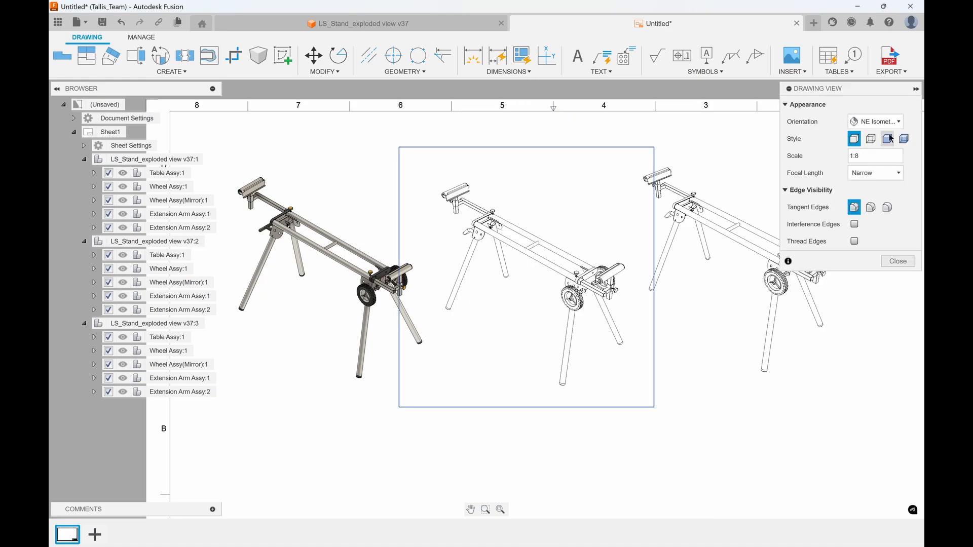
pyautogui.click(888, 139)
pyautogui.click(898, 298)
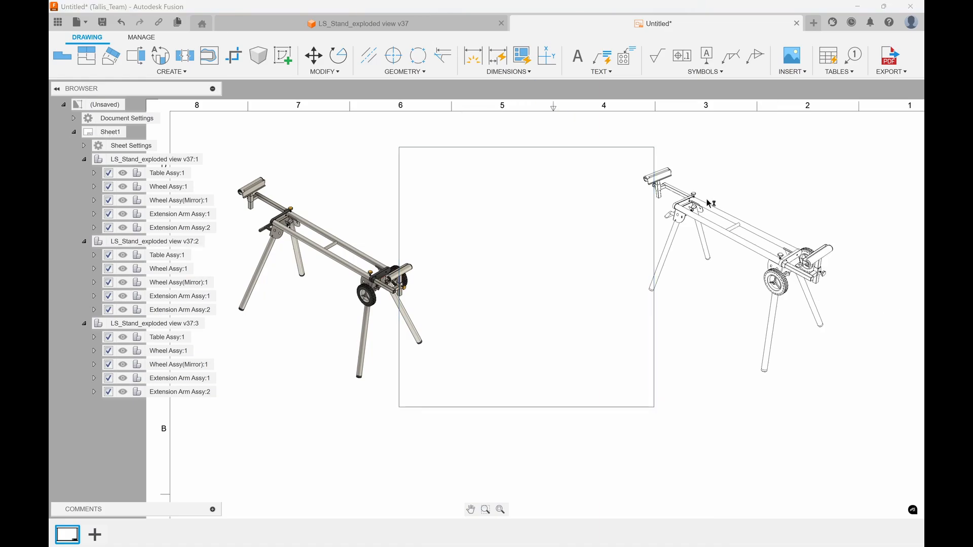
# Change the Wide focal length perspective view's style to Shaded.
pyautogui.rightClick(693, 116)
pyautogui.click(733, 94)
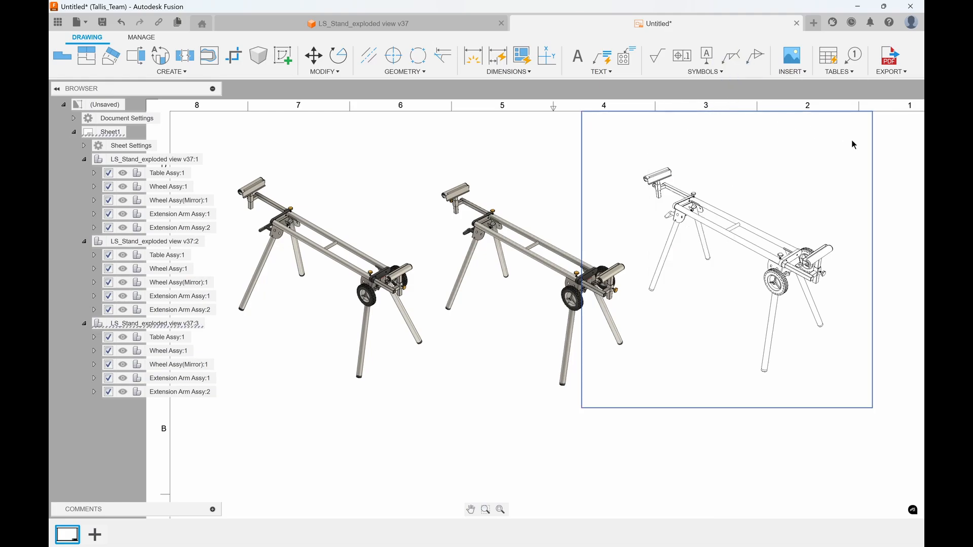
pyautogui.click(887, 138)
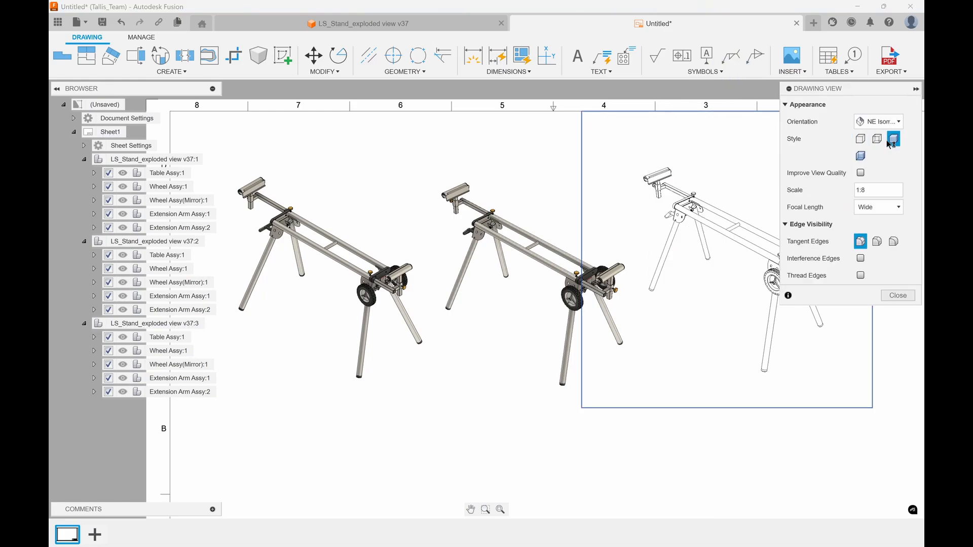
pyautogui.click(897, 296)
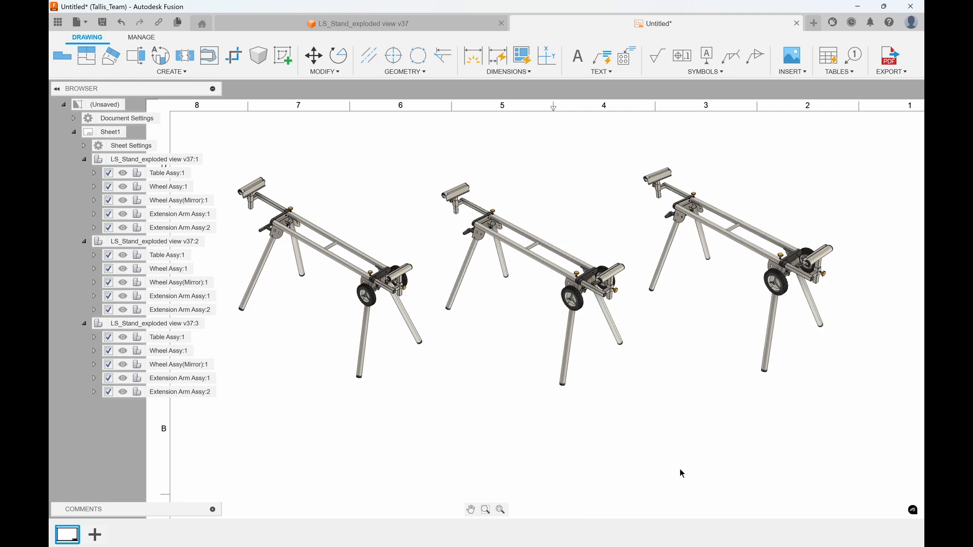
# Compare the shaded isometric base view with the Narrow and Wide perspective views on the sheet.
pyautogui.scroll(5, 854, 387)
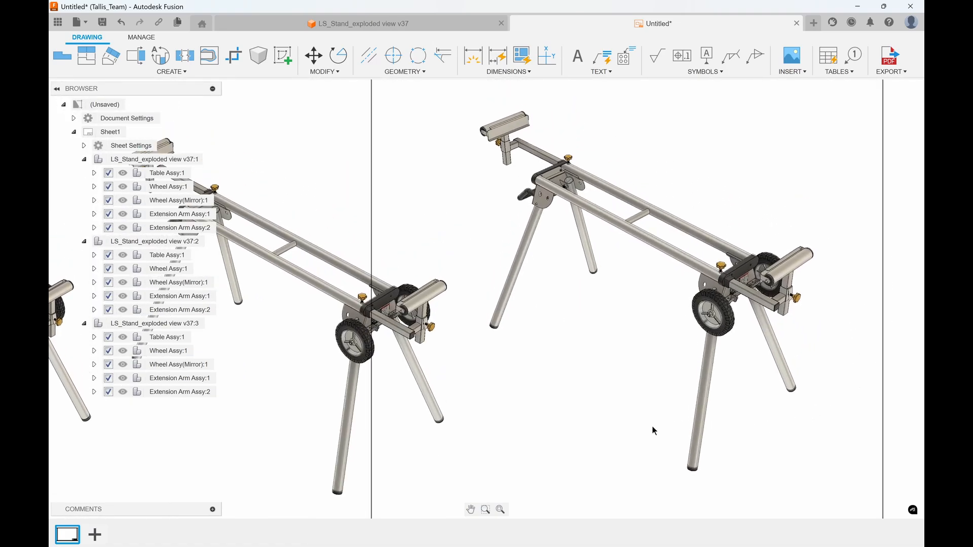
pyautogui.scroll(-3, 565, 411)
pyautogui.scroll(2, 565, 410)
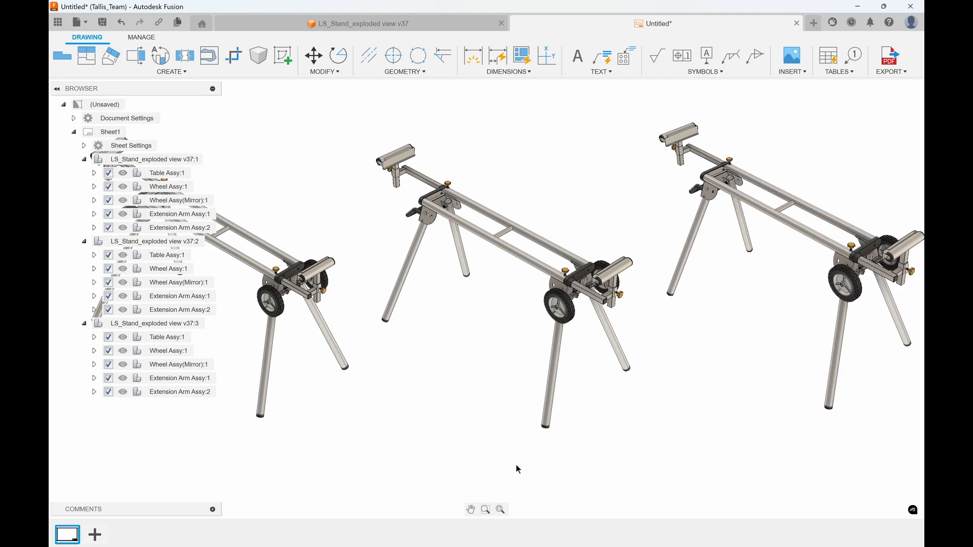
pyautogui.scroll(-2, 499, 463)
pyautogui.scroll(4, 656, 435)
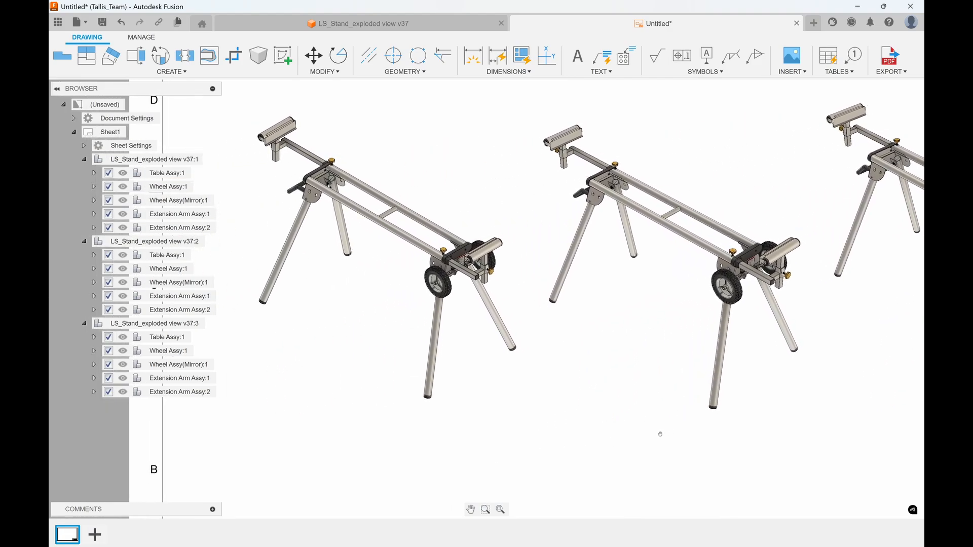
pyautogui.scroll(-1, 653, 438)
pyautogui.scroll(1, 652, 441)
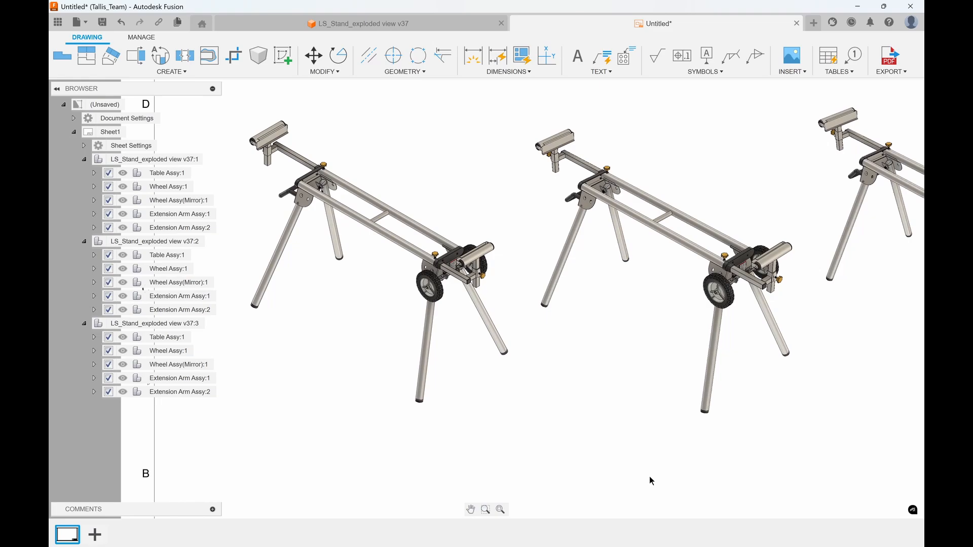
pyautogui.scroll(-2, 648, 474)
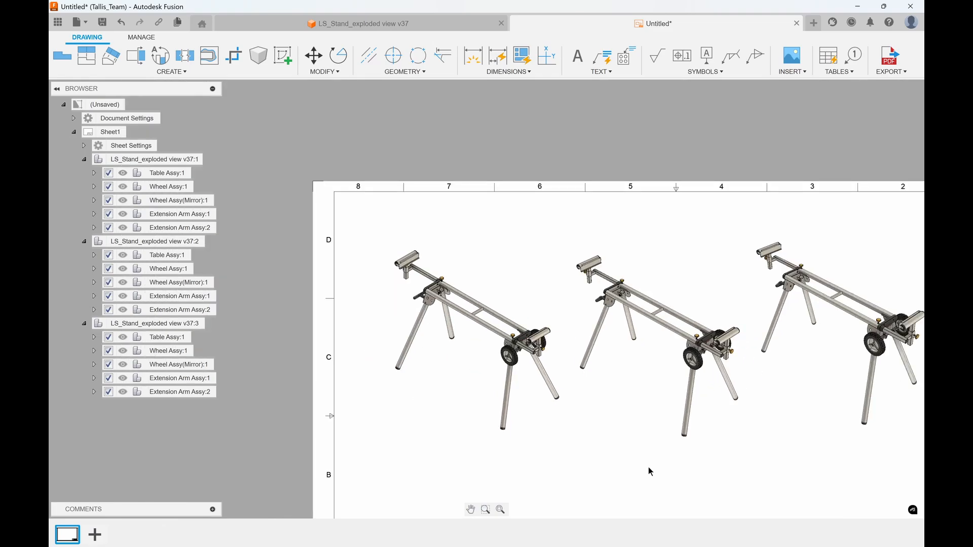
# Check which named views are saved in the stand design, including the custom Iso view, and return to the drawing.
pyautogui.moveTo(647, 469)
pyautogui.mouseDown(button='middle')
pyautogui.moveTo(613, 373)
pyautogui.moveTo(556, 280)
pyautogui.moveTo(556, 298)
pyautogui.mouseUp(button='middle')
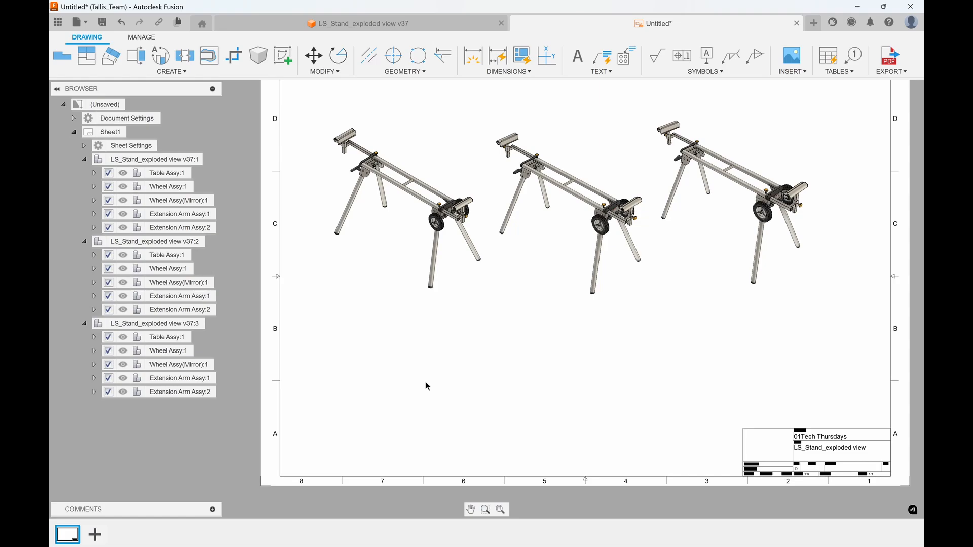
pyautogui.click(396, 24)
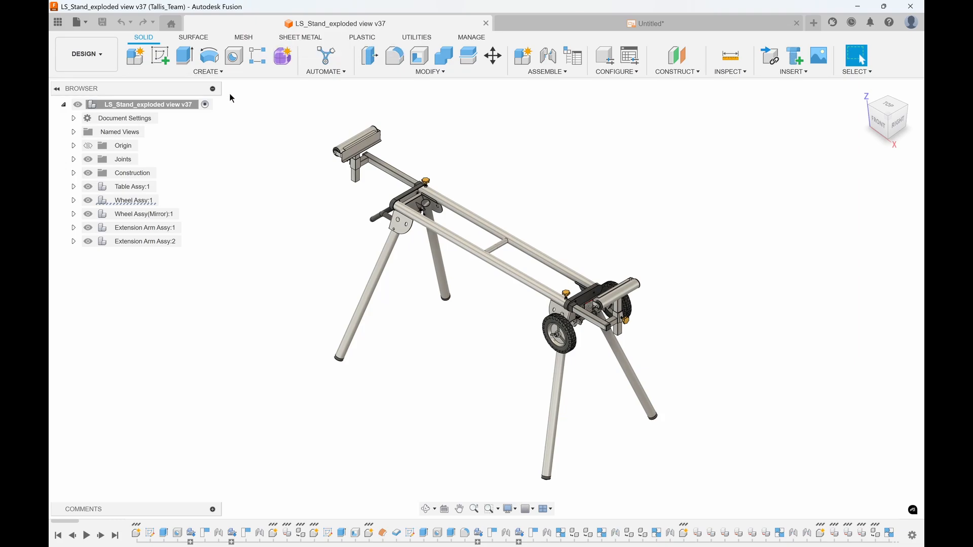
pyautogui.click(73, 131)
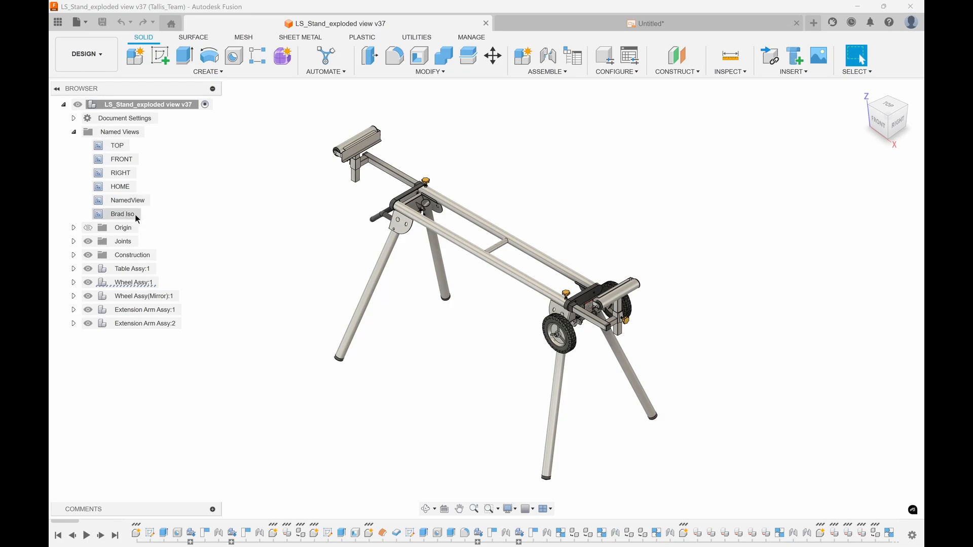
pyautogui.click(575, 30)
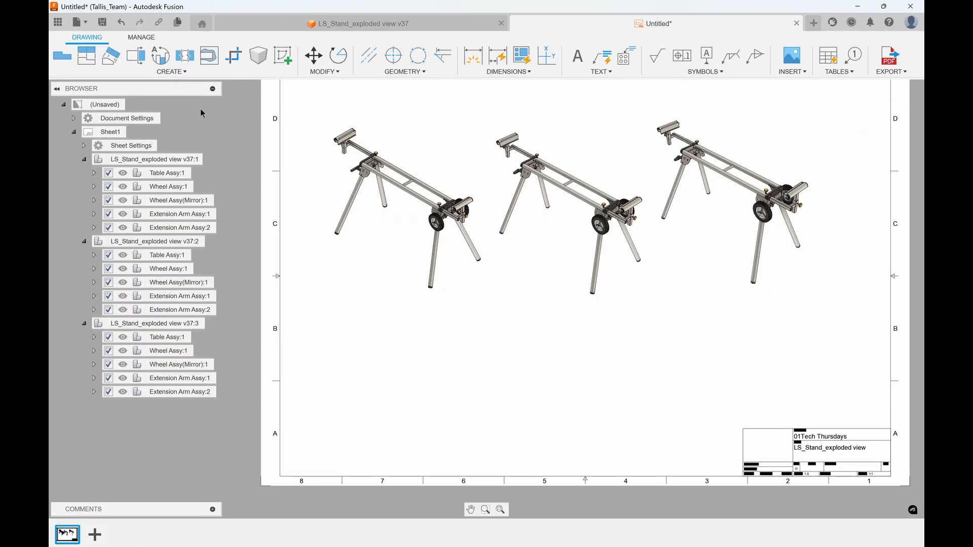
# Place a new base view in the custom Iso named-view orientation at 1:8 scale on the sheet, below the first isometric view.
pyautogui.click(62, 57)
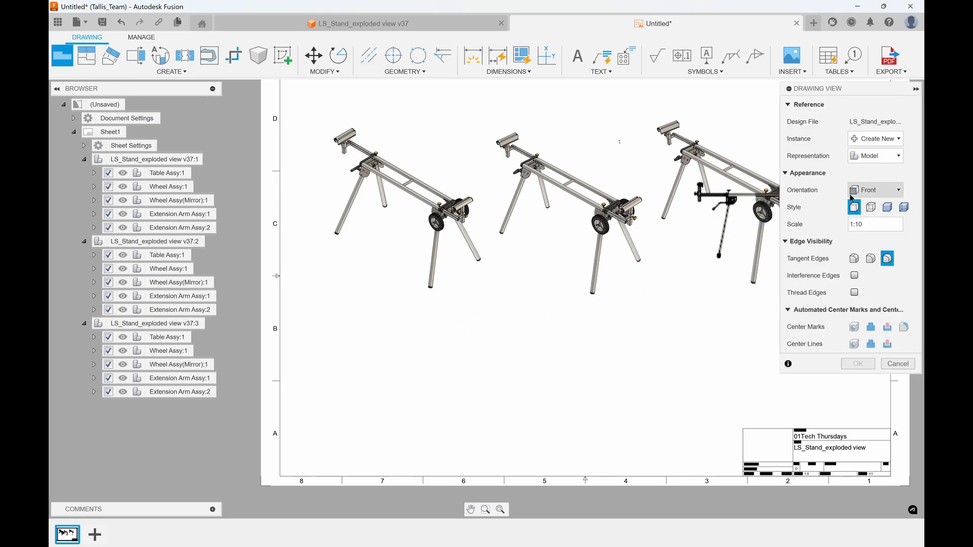
pyautogui.click(876, 191)
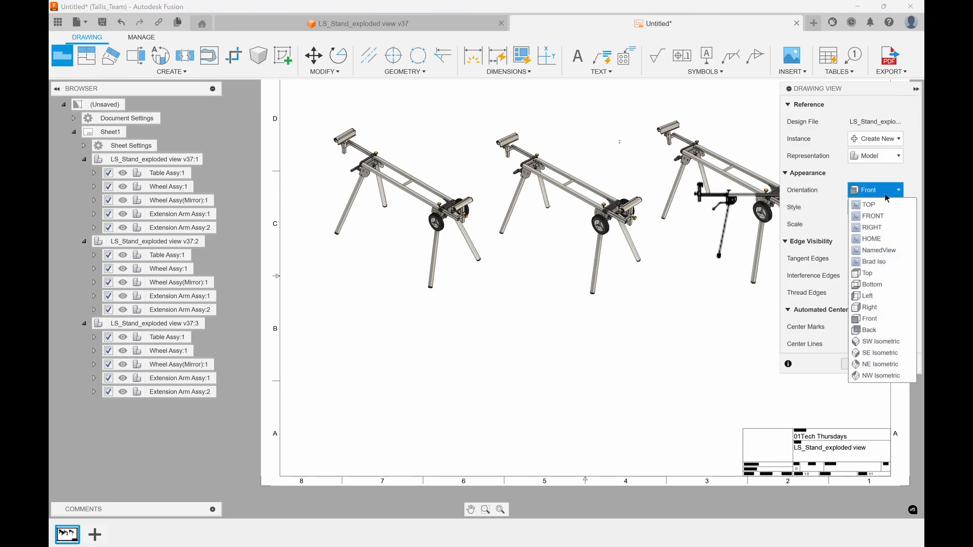
pyautogui.click(877, 262)
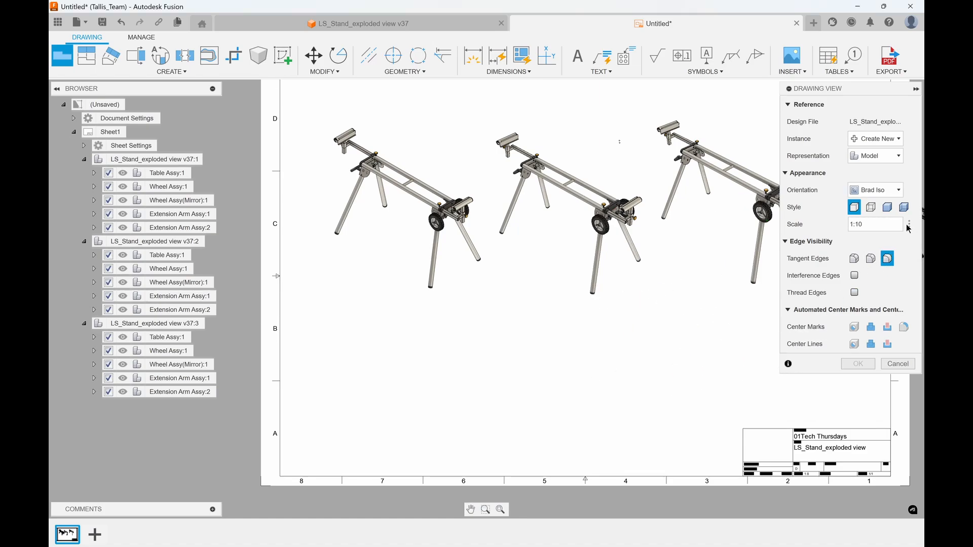
pyautogui.click(908, 226)
pyautogui.click(874, 110)
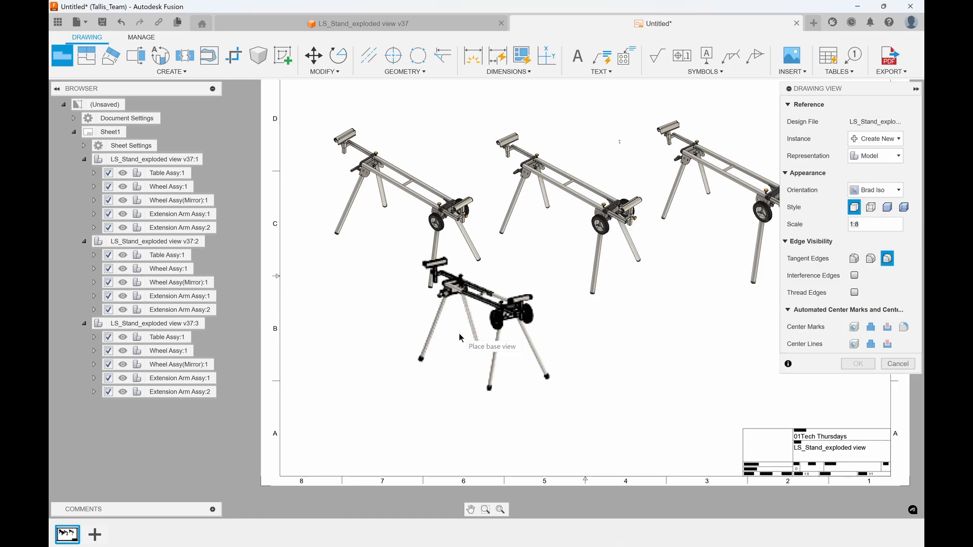
pyautogui.click(397, 364)
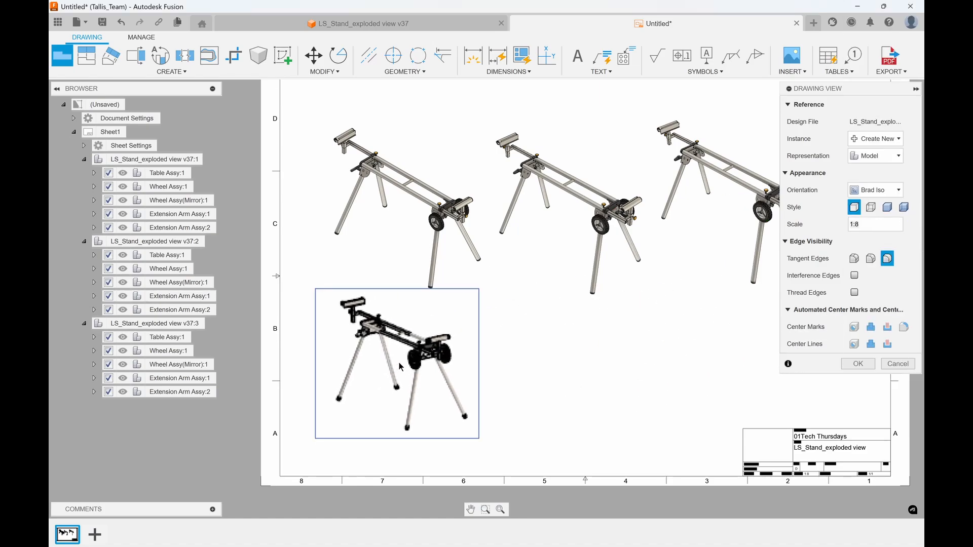
# Show tangent edges on the new base view, set its style to Shaded, and finish creating it.
pyautogui.click(854, 259)
pyautogui.click(887, 207)
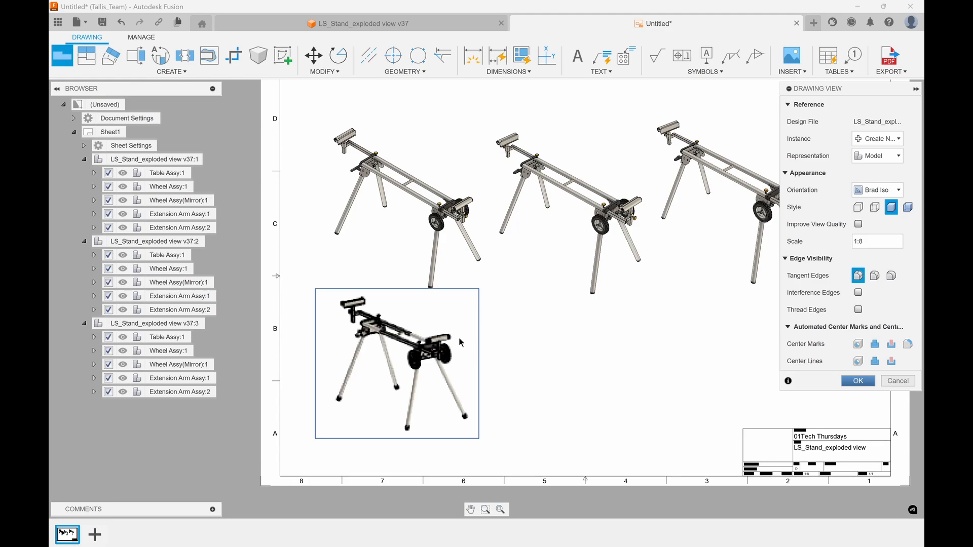
pyautogui.press('Return')
# Set up a Narrow focal length perspective view in the custom Iso named-view orientation at 1:8 scale.
pyautogui.scroll(3, 327, 381)
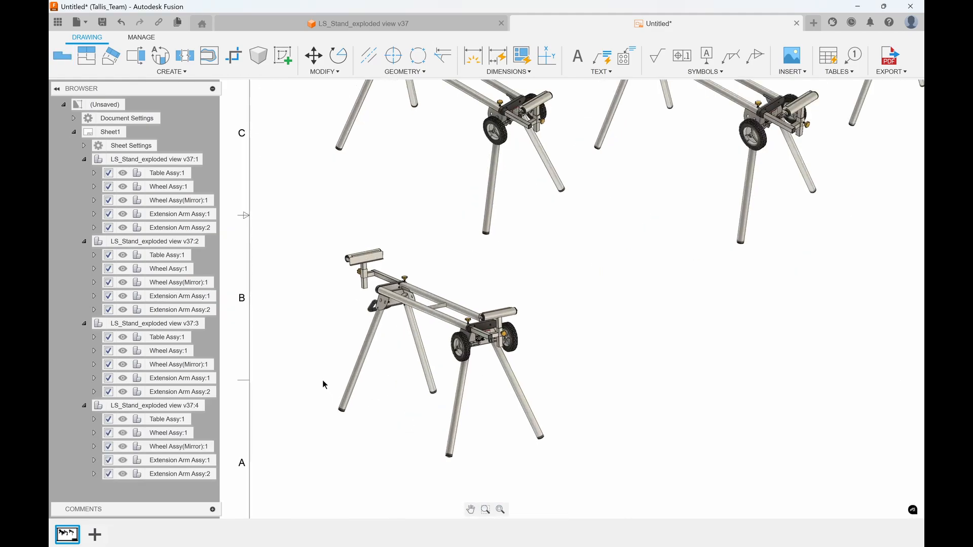
pyautogui.scroll(-2, 324, 385)
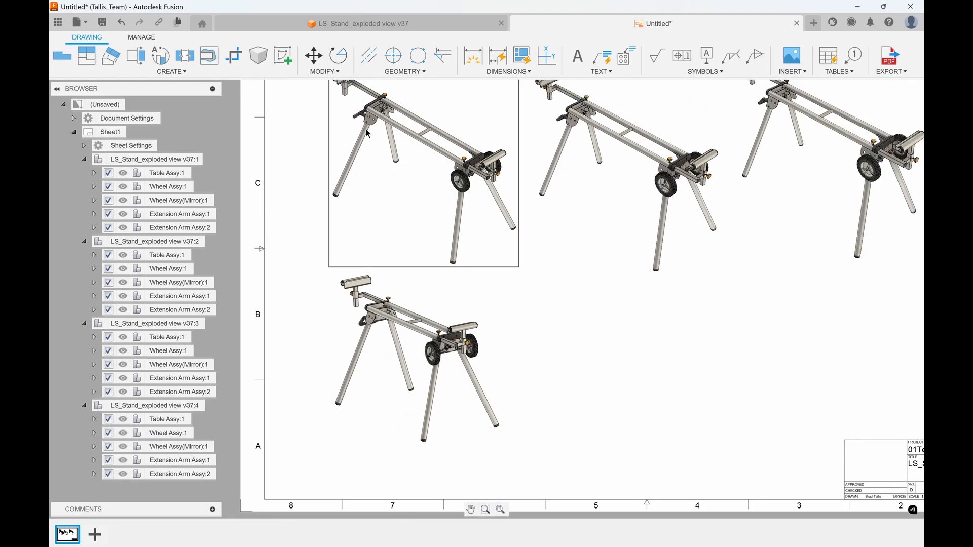
pyautogui.scroll(-1, 479, 445)
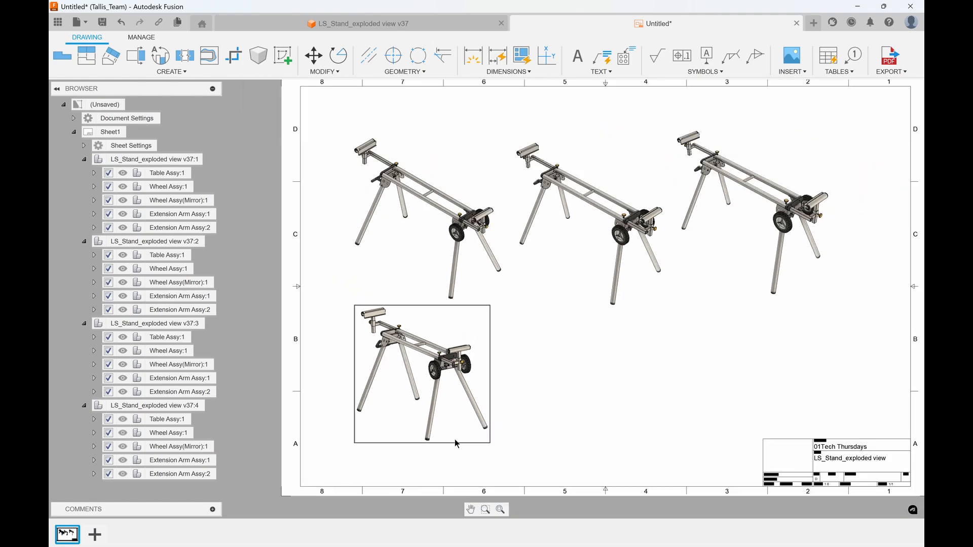
pyautogui.scroll(3, 433, 427)
pyautogui.scroll(1, 434, 427)
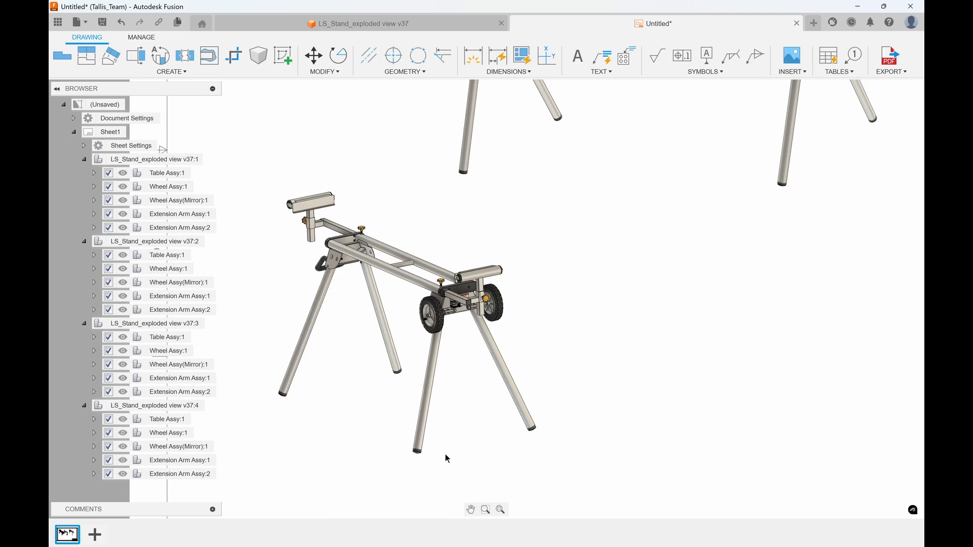
pyautogui.scroll(-3, 624, 403)
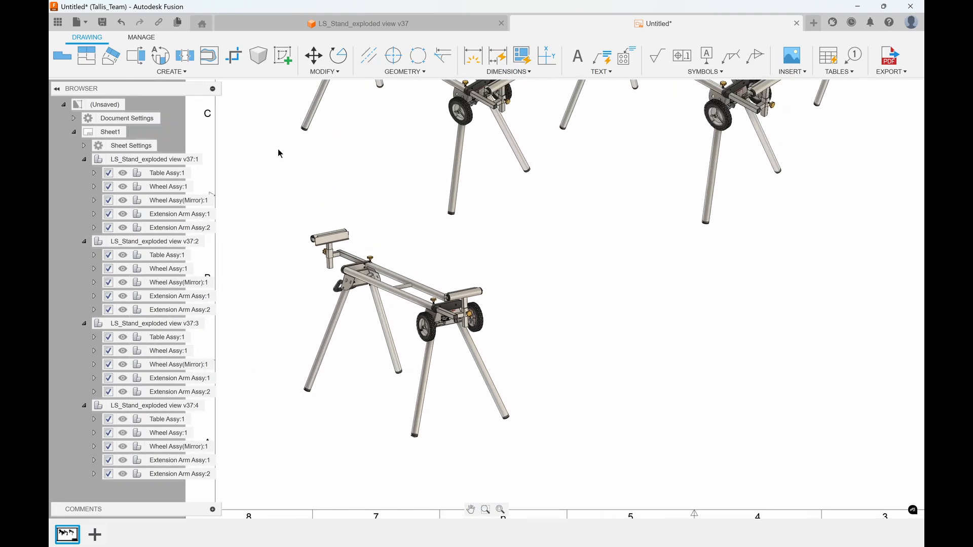
pyautogui.click(170, 74)
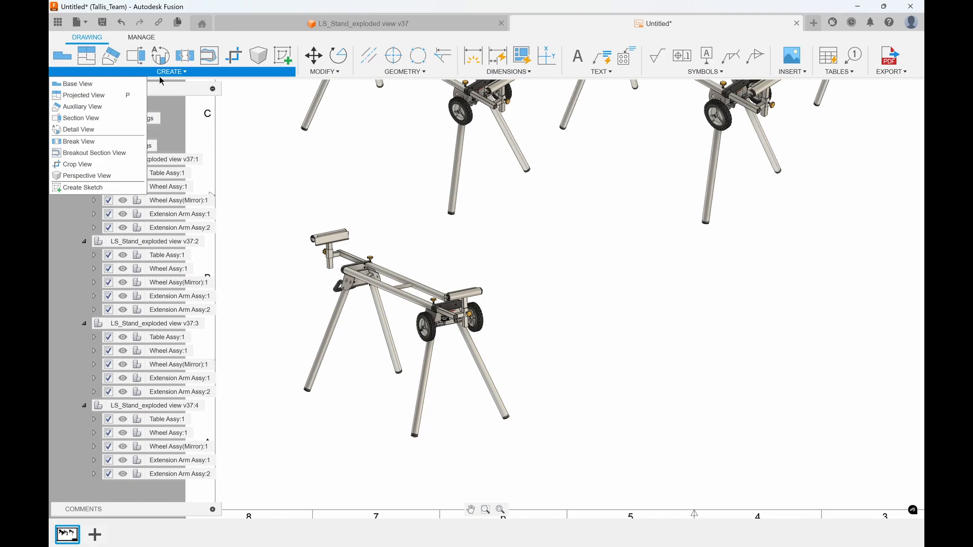
pyautogui.click(90, 178)
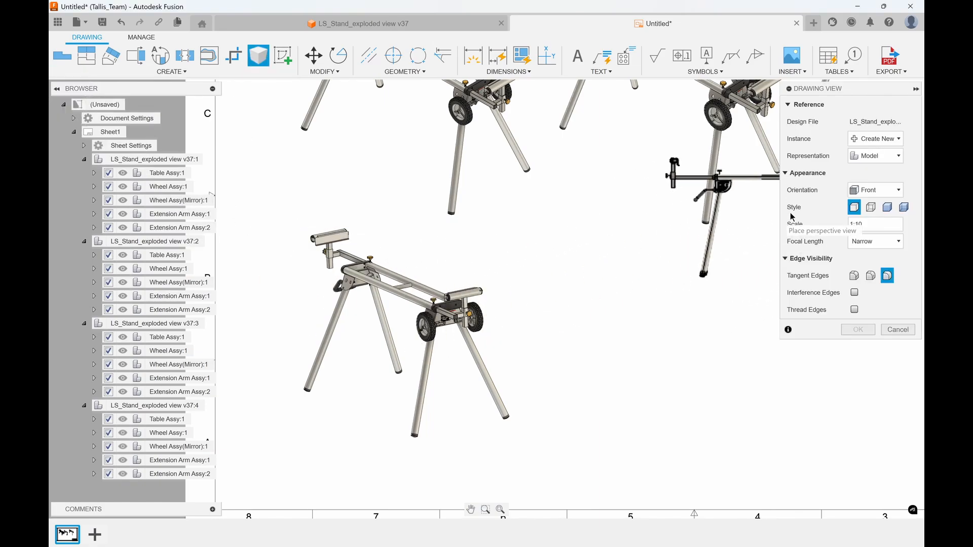
pyautogui.click(893, 193)
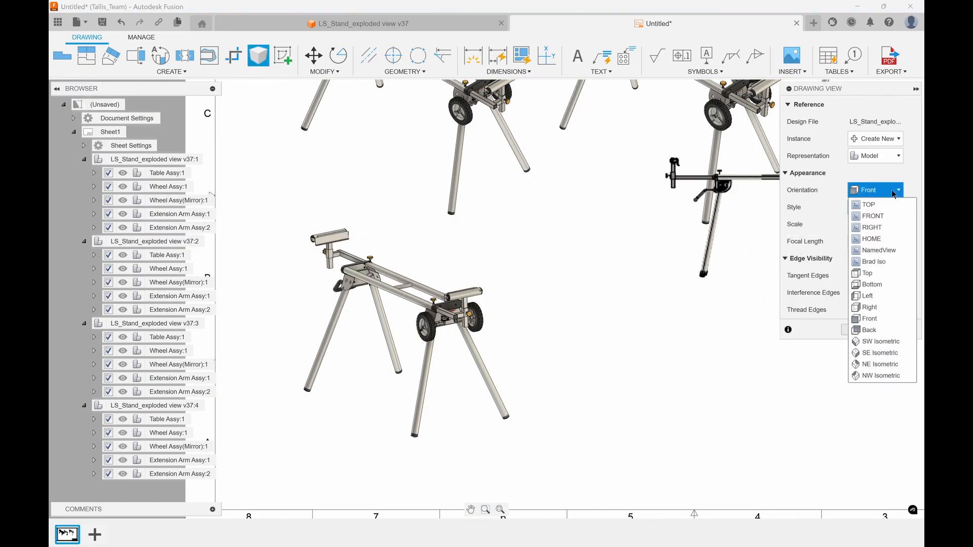
pyautogui.click(881, 262)
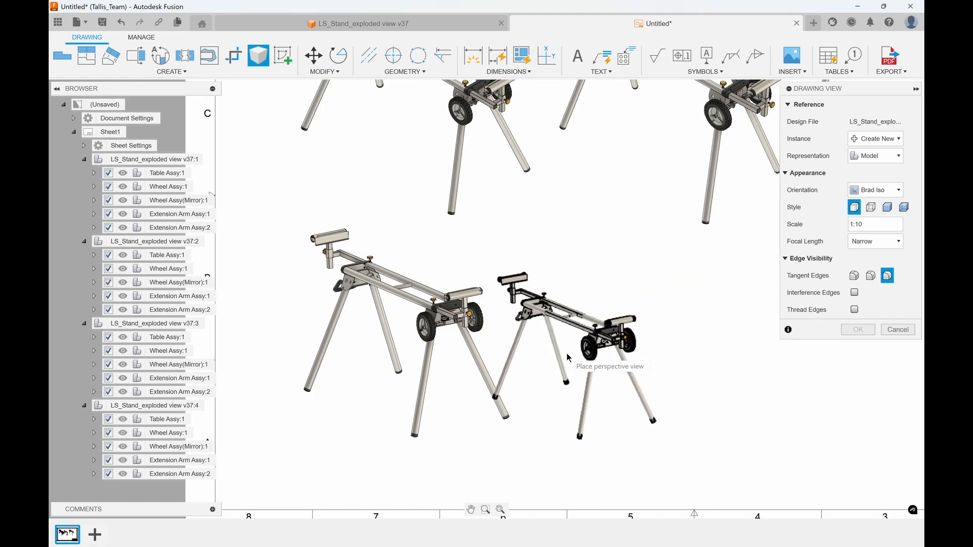
pyautogui.click(907, 227)
pyautogui.click(882, 111)
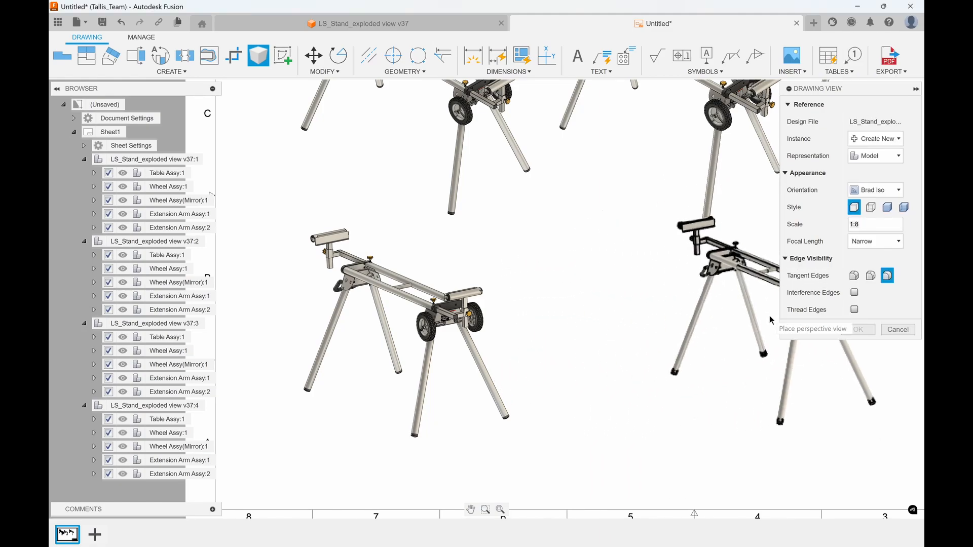
# Give the Narrow perspective view visible tangent edges and Shaded style, and place it beside the custom Iso base view.
pyautogui.click(854, 276)
pyautogui.click(887, 207)
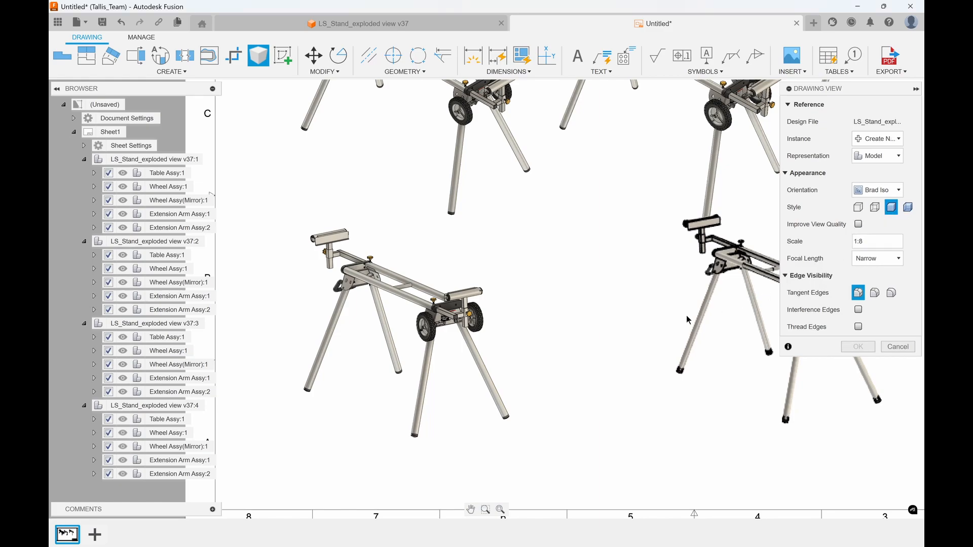
pyautogui.click(645, 338)
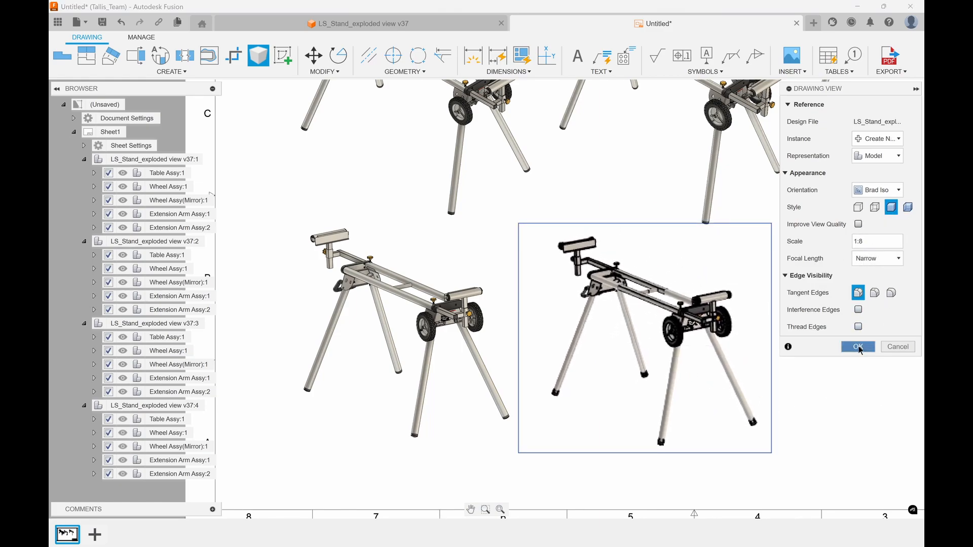
pyautogui.press('Return')
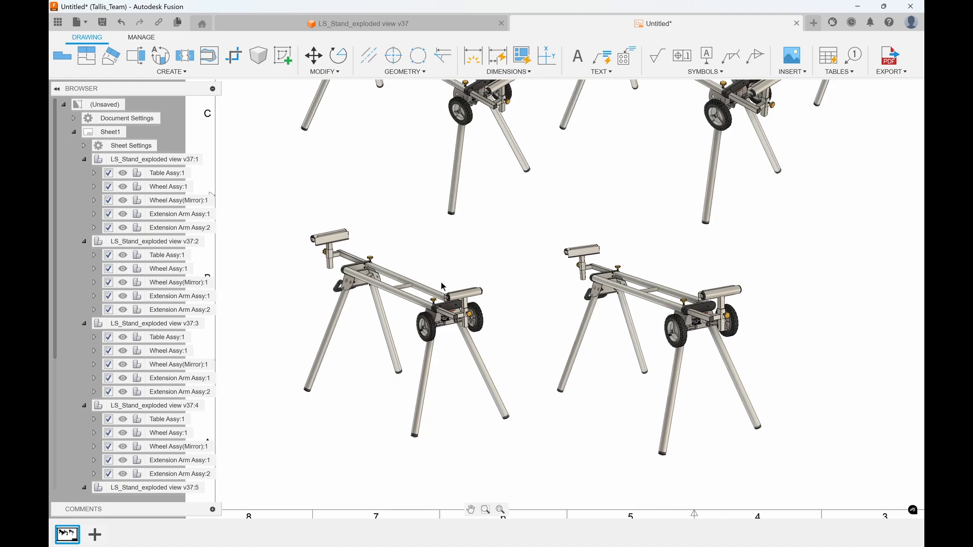
# Set up another perspective view in the custom Iso named-view orientation with tangent edges shown and 1:8 scale.
pyautogui.moveTo(826, 323); pyautogui.dragTo(752, 320, button='middle')
pyautogui.click(171, 72)
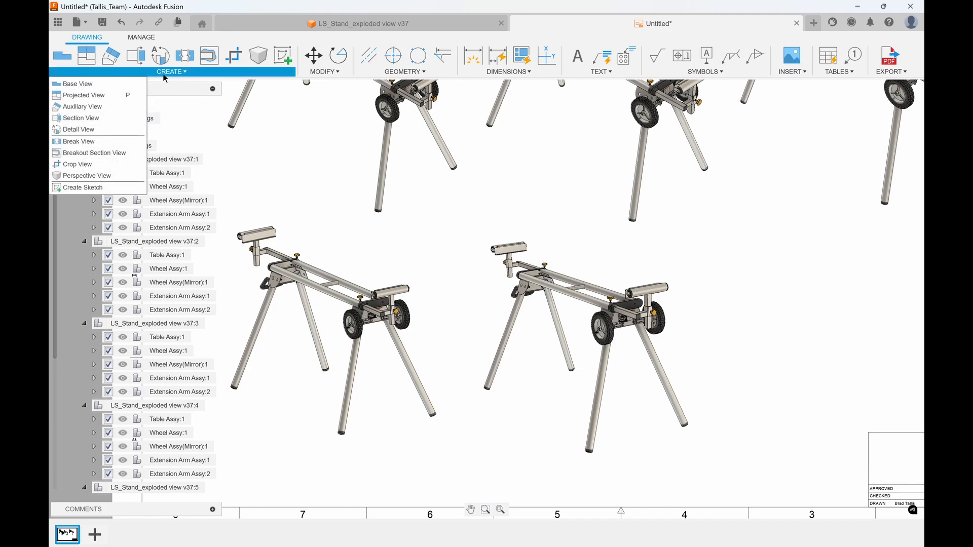
pyautogui.click(101, 175)
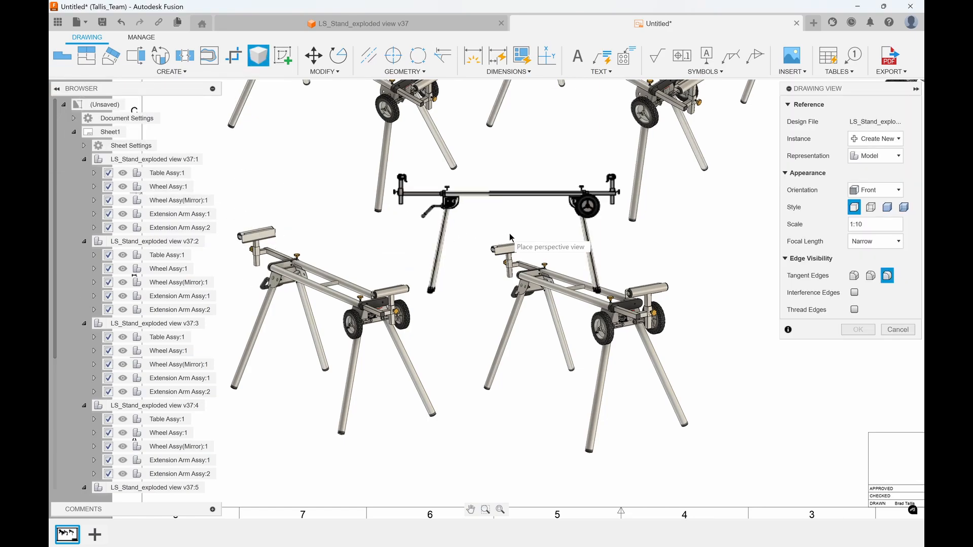
pyautogui.click(887, 191)
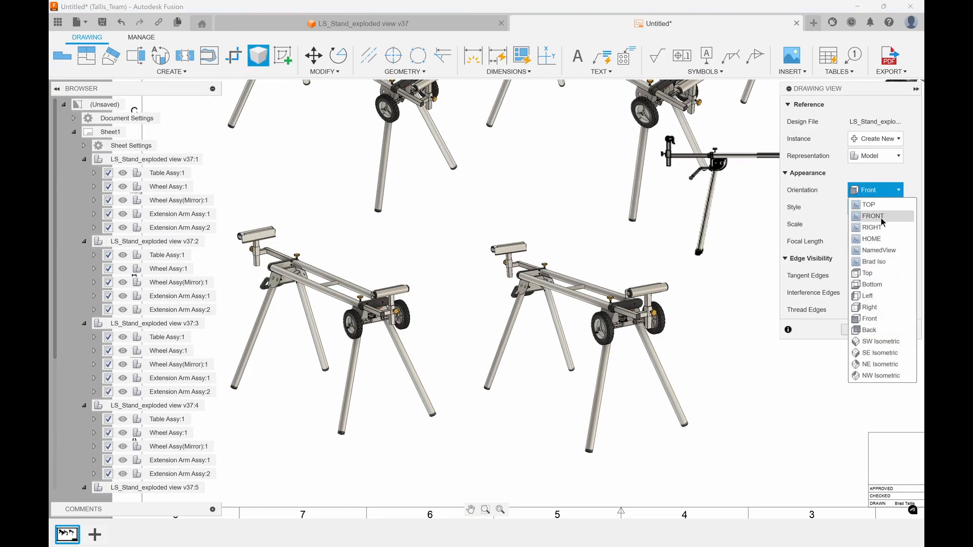
pyautogui.click(874, 261)
pyautogui.click(856, 277)
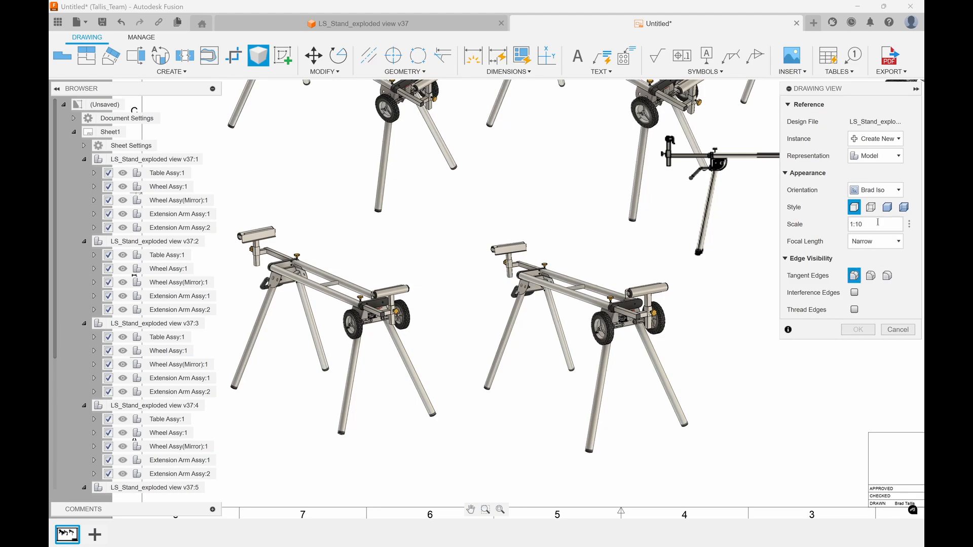
pyautogui.click(910, 227)
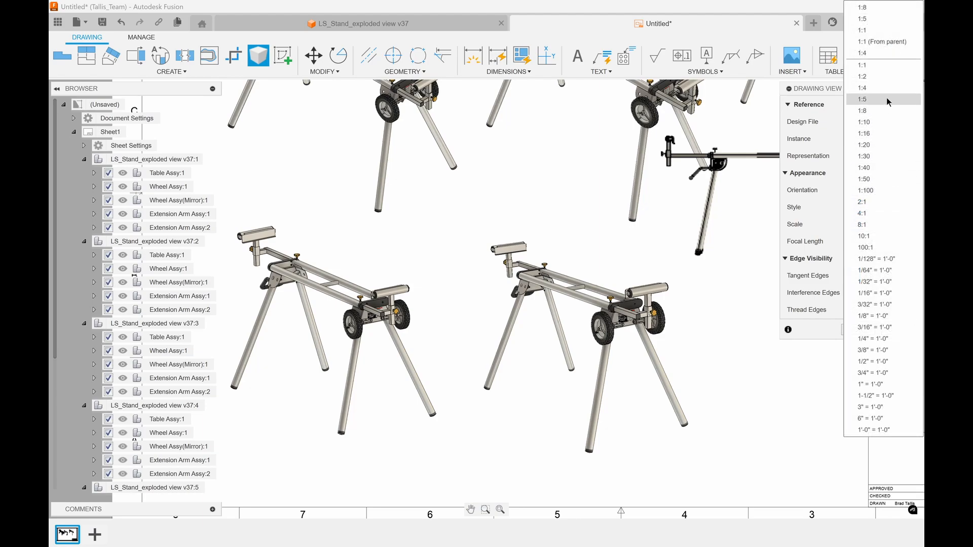
pyautogui.click(880, 113)
# Set the perspective view to Wide focal length and Shaded style, and place it beside the lower Narrow perspective view, above the title block.
pyautogui.click(873, 242)
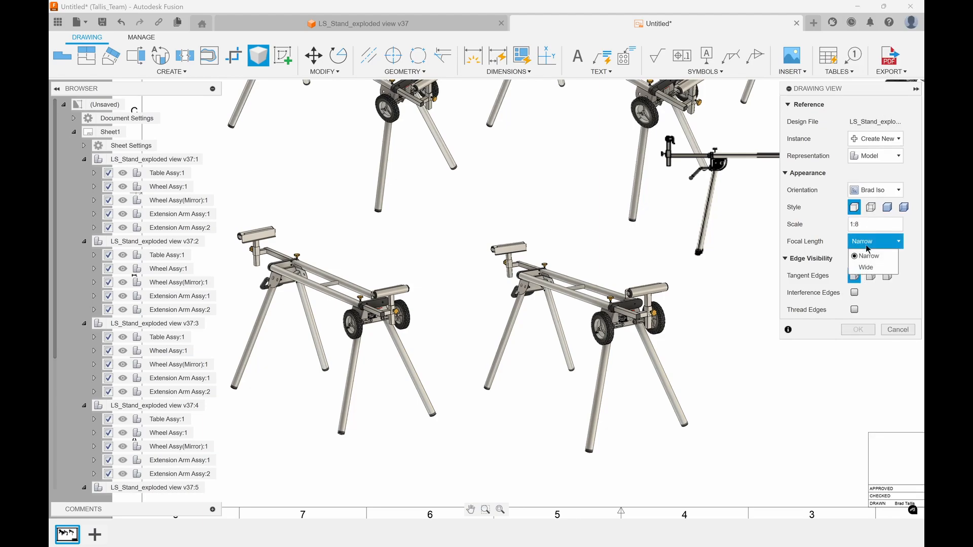
pyautogui.click(868, 267)
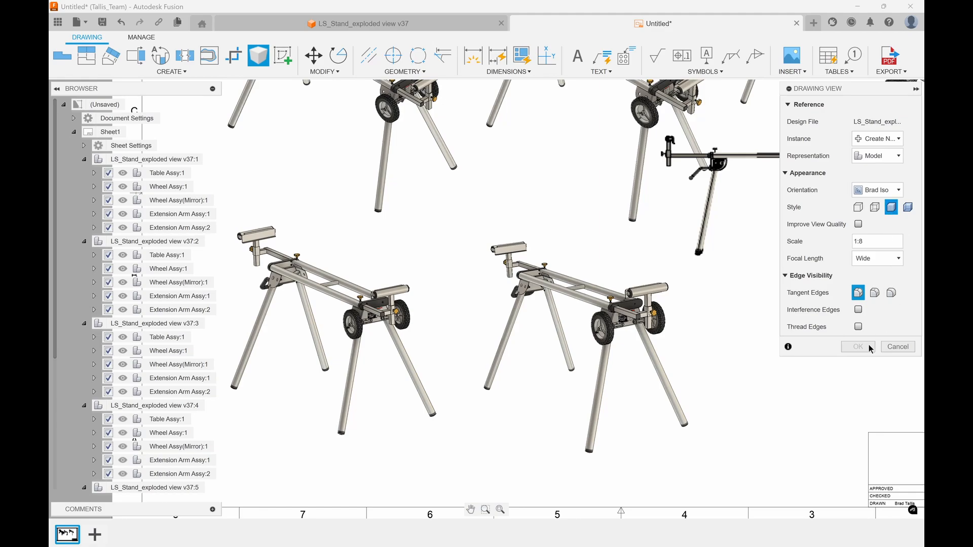
pyautogui.moveTo(811, 313); pyautogui.dragTo(634, 299, button='middle')
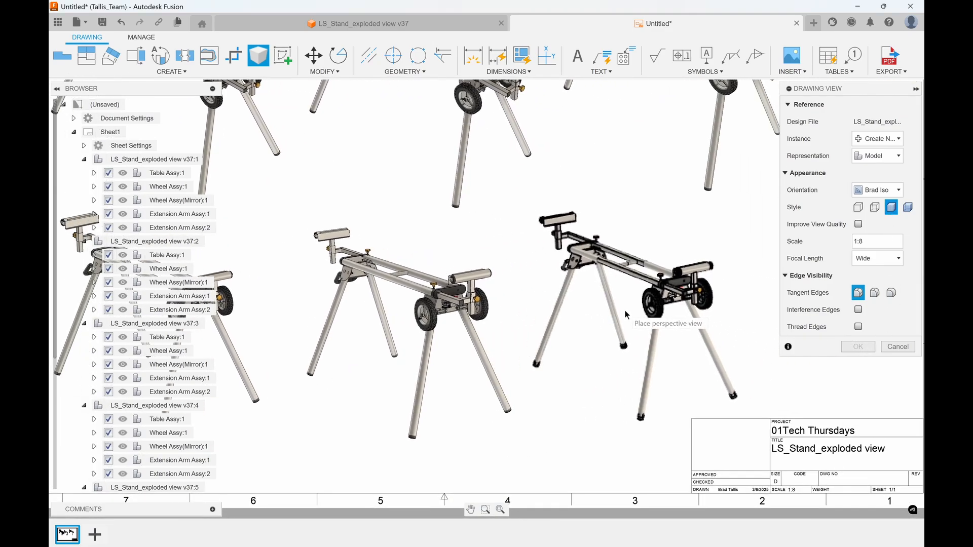
pyautogui.click(651, 314)
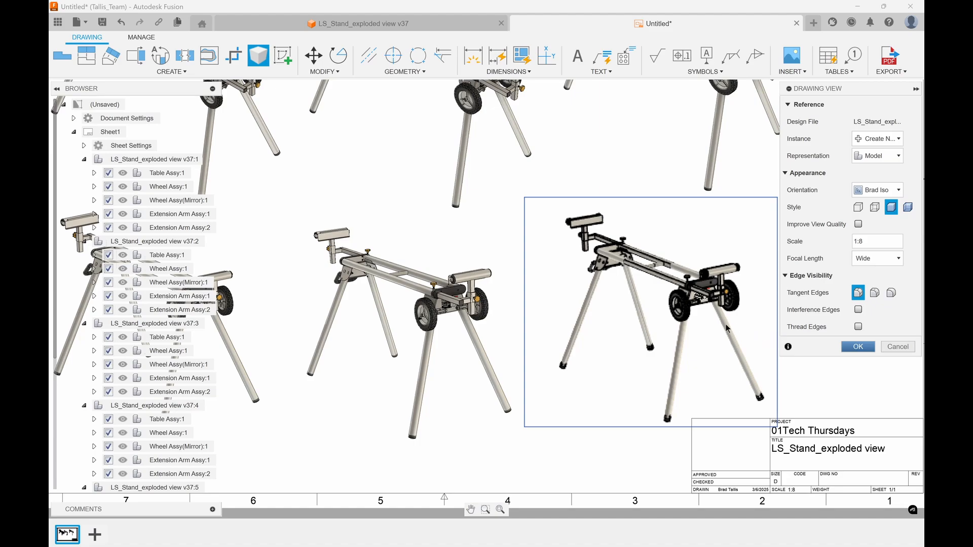
pyautogui.press('Return')
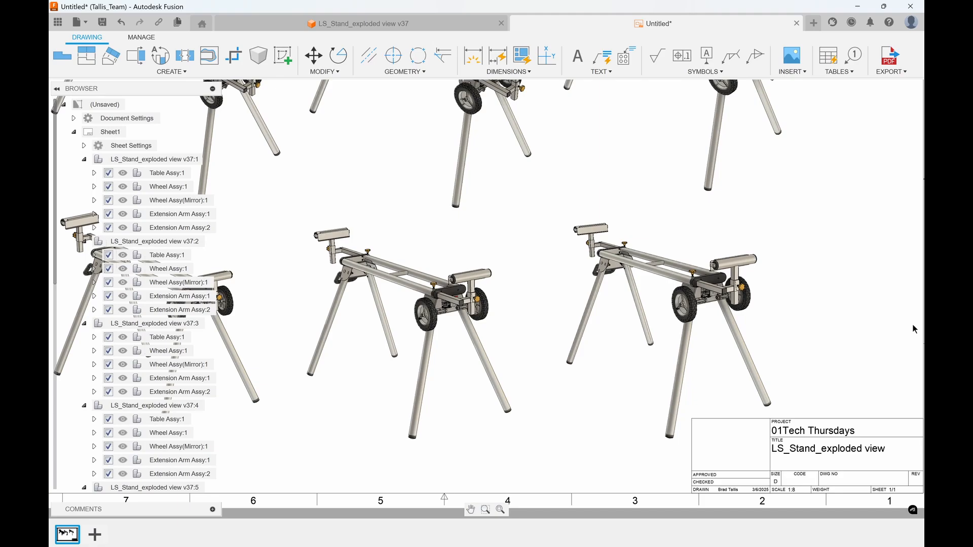
pyautogui.scroll(-2, 811, 284)
pyautogui.scroll(-4, 768, 236)
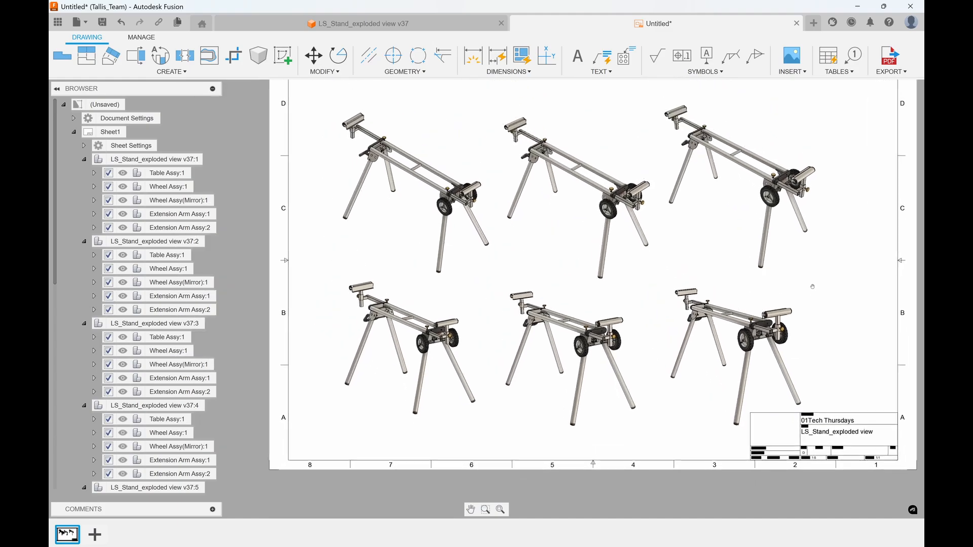